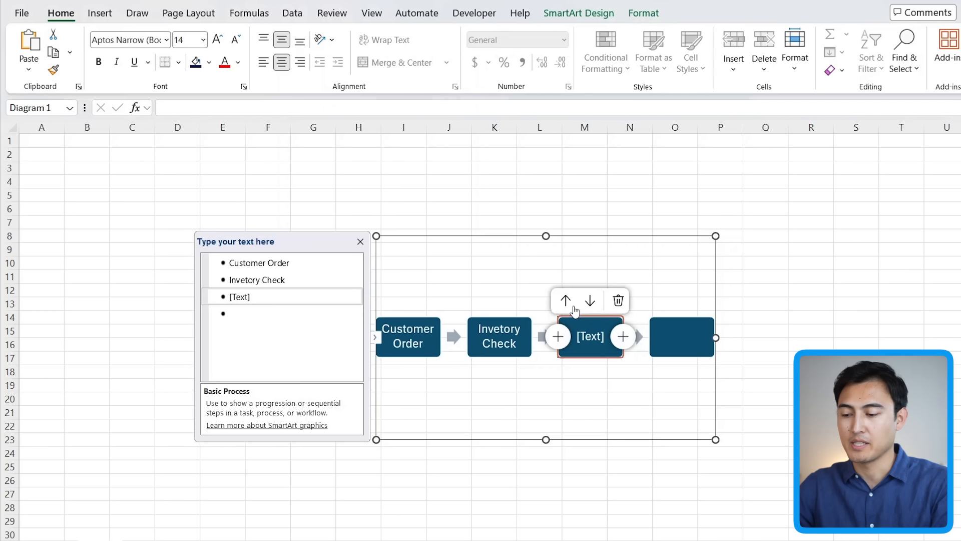
# Move the blank third SmartArt box one position earlier and back again, and delete it from the diagram
pyautogui.click(565, 300)
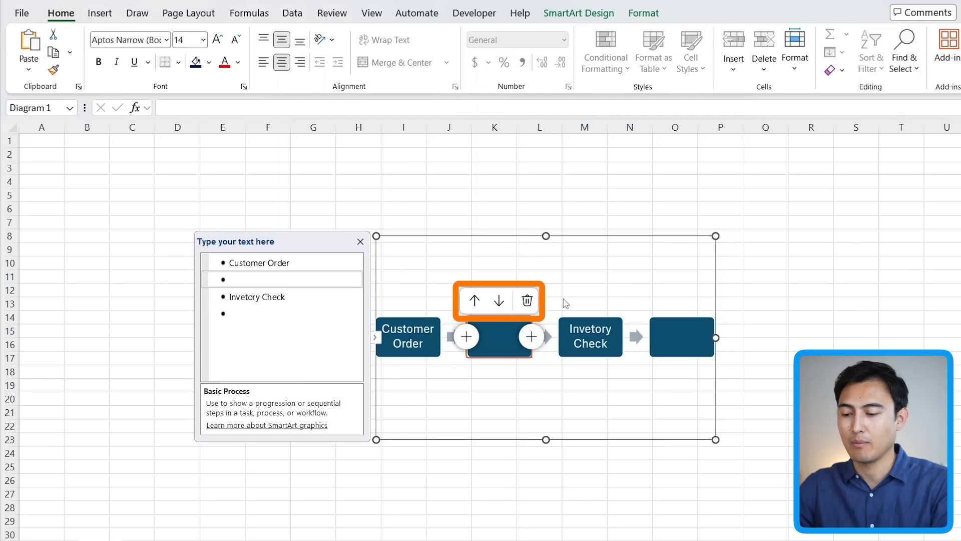
pyautogui.click(499, 301)
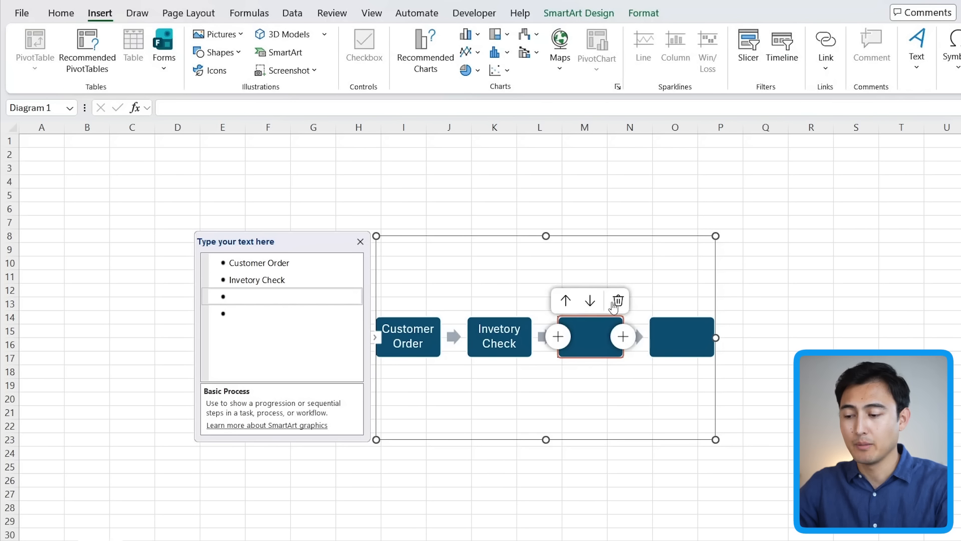
pyautogui.click(619, 301)
# Change the shape of the "Invetory Check" SmartArt box to an oval
pyautogui.click(570, 317)
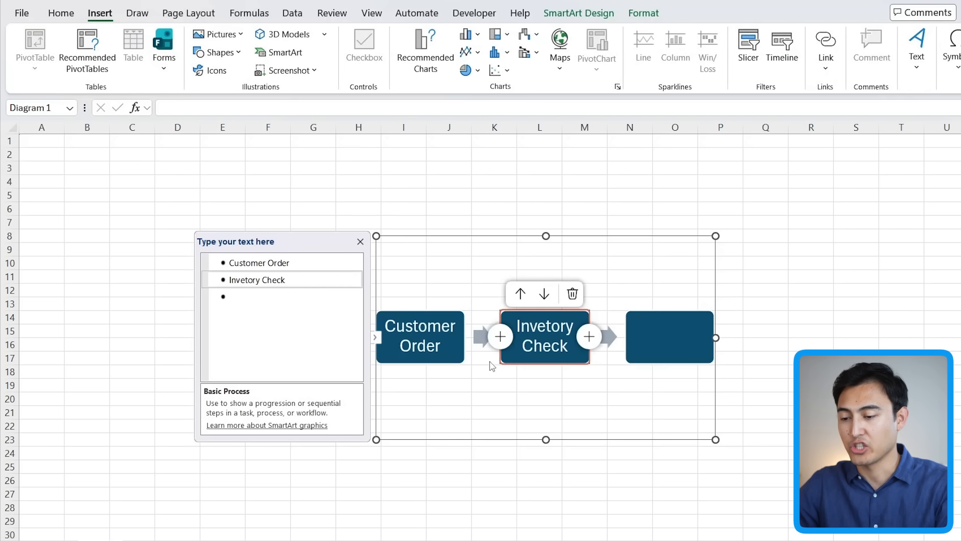
pyautogui.click(634, 23)
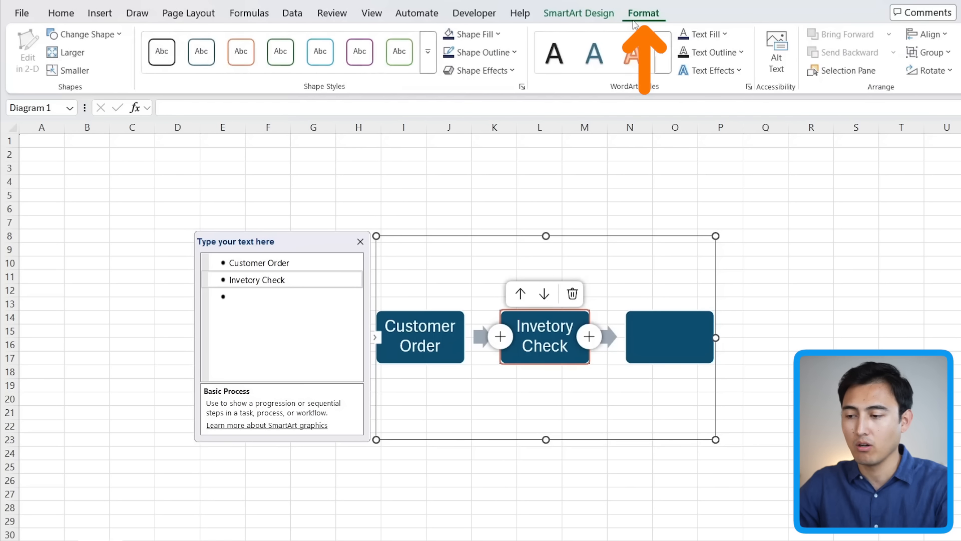
pyautogui.click(104, 36)
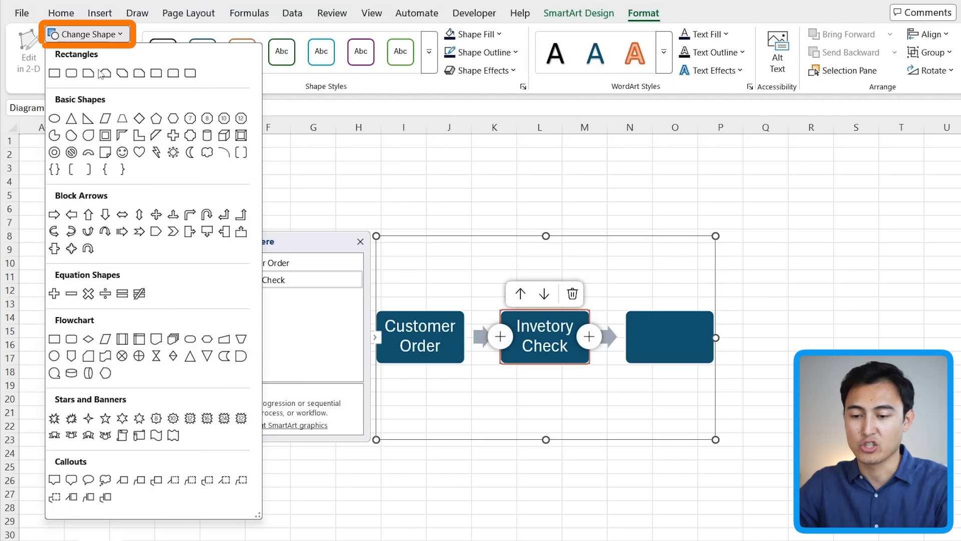
pyautogui.click(55, 120)
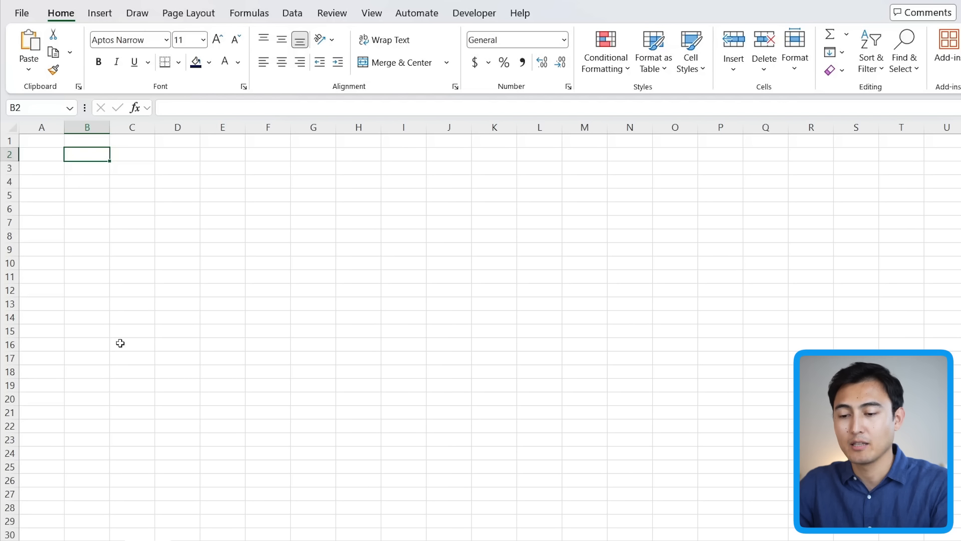
# Draw a flowchart Terminator shape about 1.97" wide and 0.66" high over columns E to H, rows 2 to 5
pyautogui.click(100, 13)
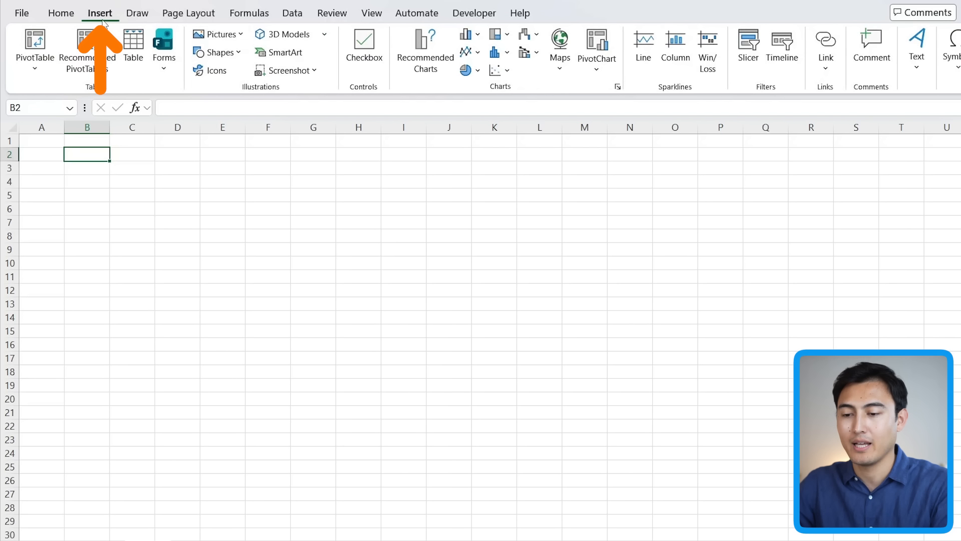
pyautogui.click(233, 53)
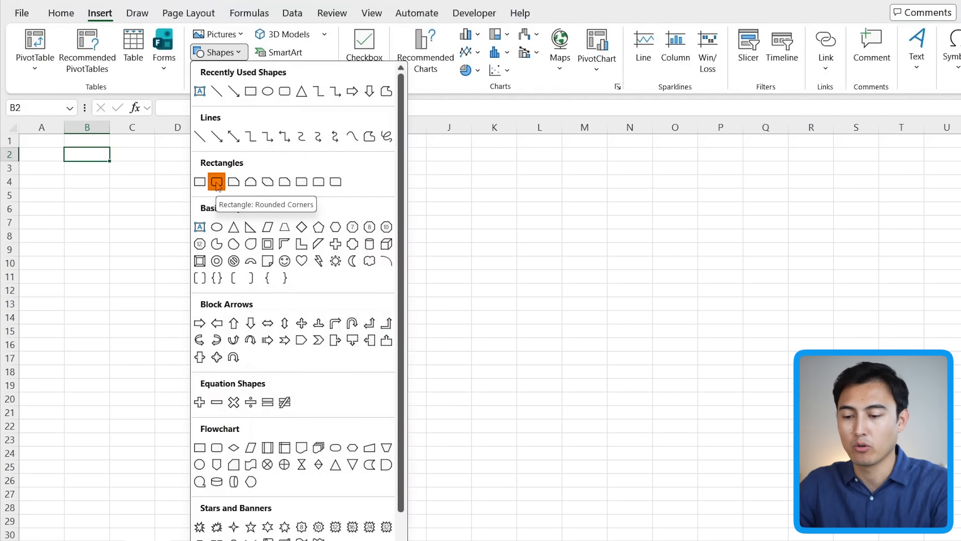
pyautogui.scroll(-1, 265, 250)
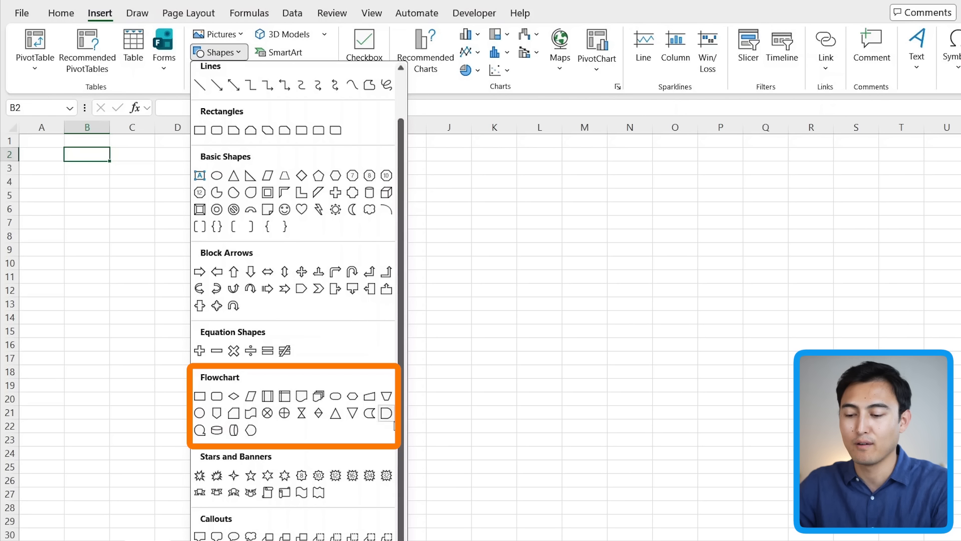
pyautogui.click(334, 398)
pyautogui.moveTo(217, 151); pyautogui.dragTo(351, 196)
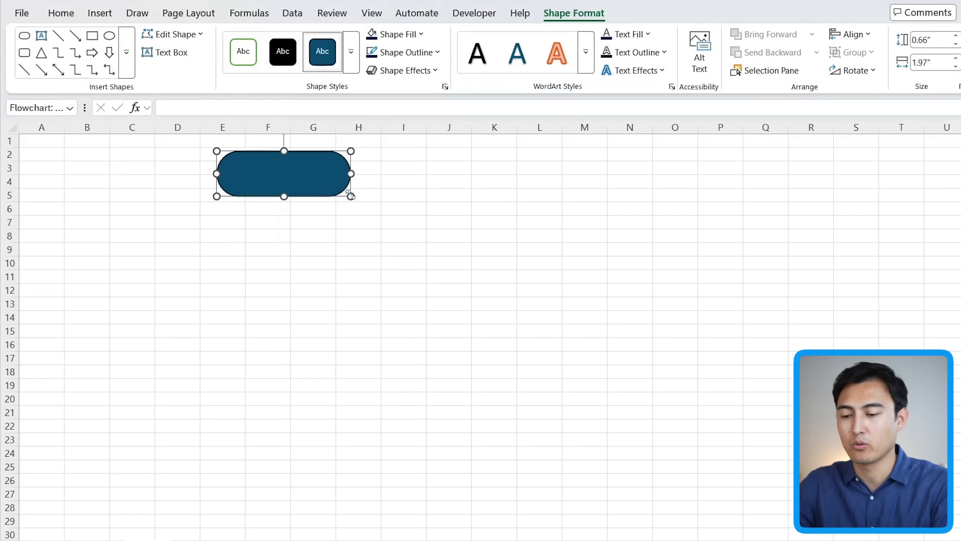
# Label the terminator shape "Customer Order"
pyautogui.write('CUstomer Or')
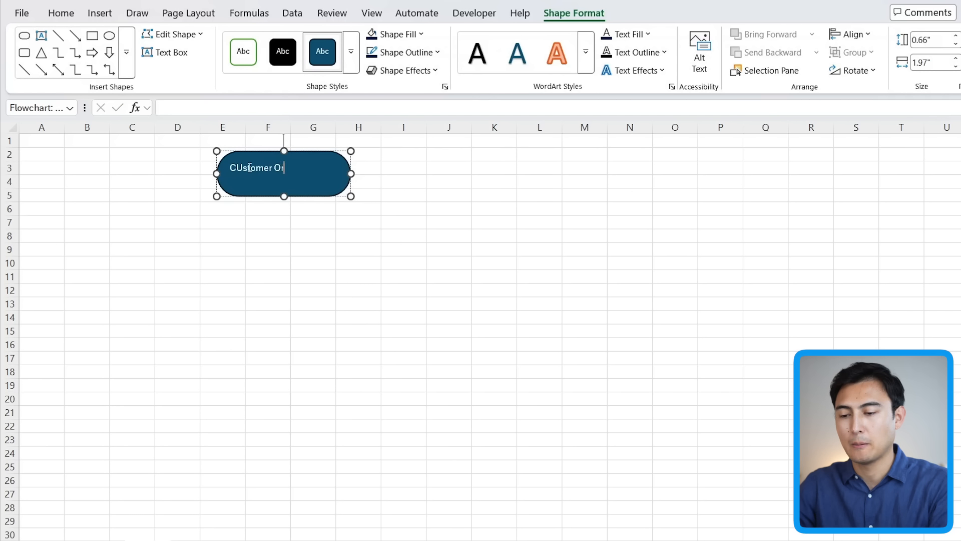
pyautogui.write('der')
pyautogui.click(244, 168)
pyautogui.press('BackSpace')
pyautogui.write('u')
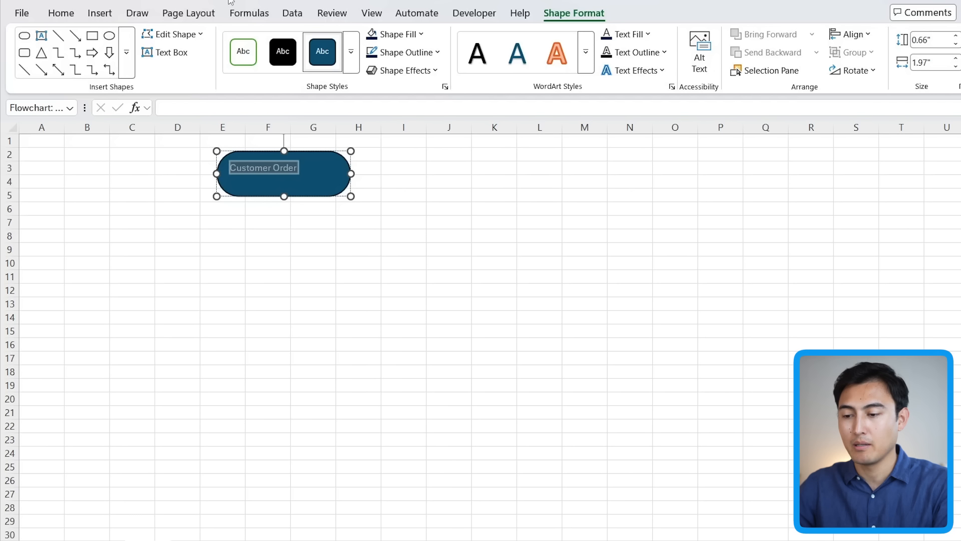
# Centre the "Customer Order" text horizontally and vertically and fill the shape with dark blue
pyautogui.click(61, 13)
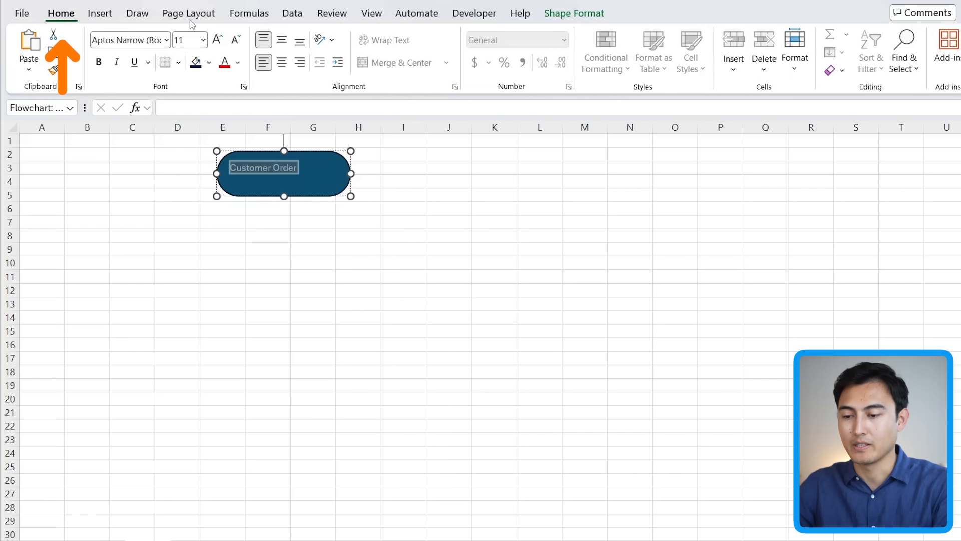
pyautogui.click(282, 40)
pyautogui.click(281, 62)
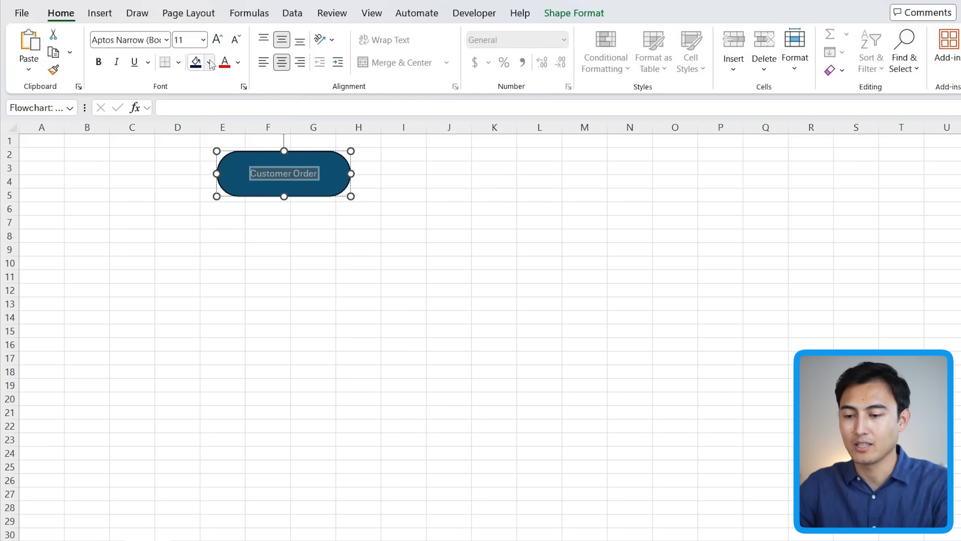
pyautogui.click(195, 61)
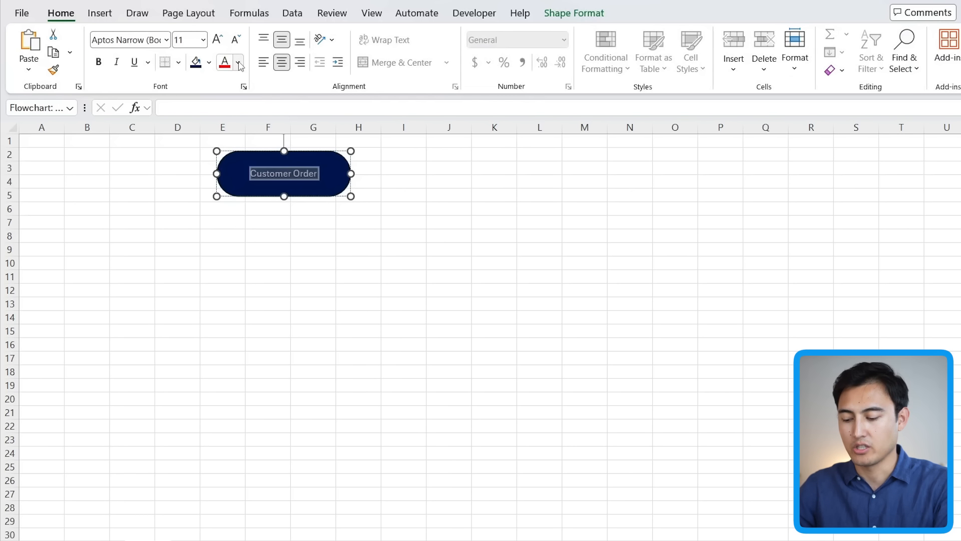
# Enlarge the "Customer Order" label to 16 pt and make it bold
pyautogui.hotkey('ctrl', 'shift', '.')
pyautogui.hotkey('ctrl', 'shift', '.')
pyautogui.hotkey('ctrl', 'shift', '.')
pyautogui.hotkey('ctrl', 'b')
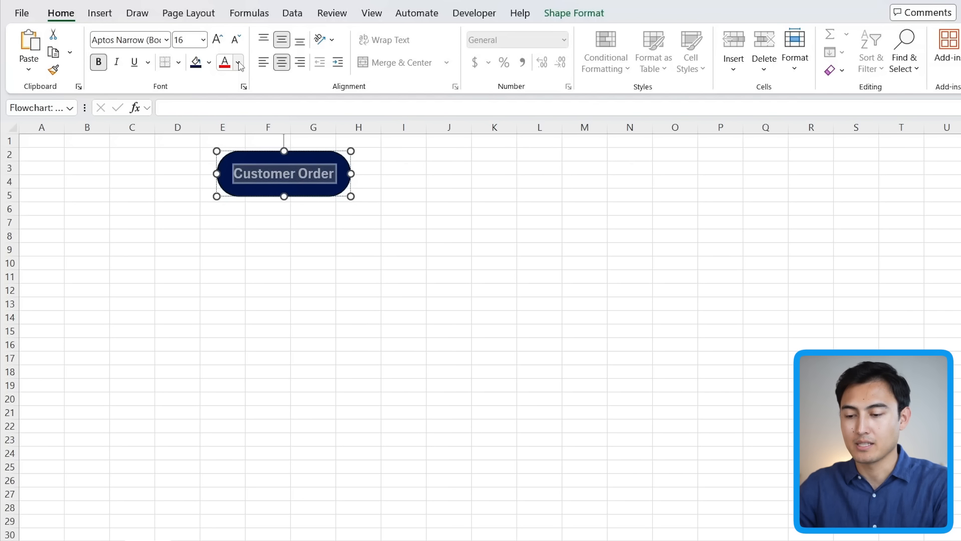
# Remove the outline of the "Customer Order" shape and add an outer shadow falling to its bottom right
pyautogui.click(598, 14)
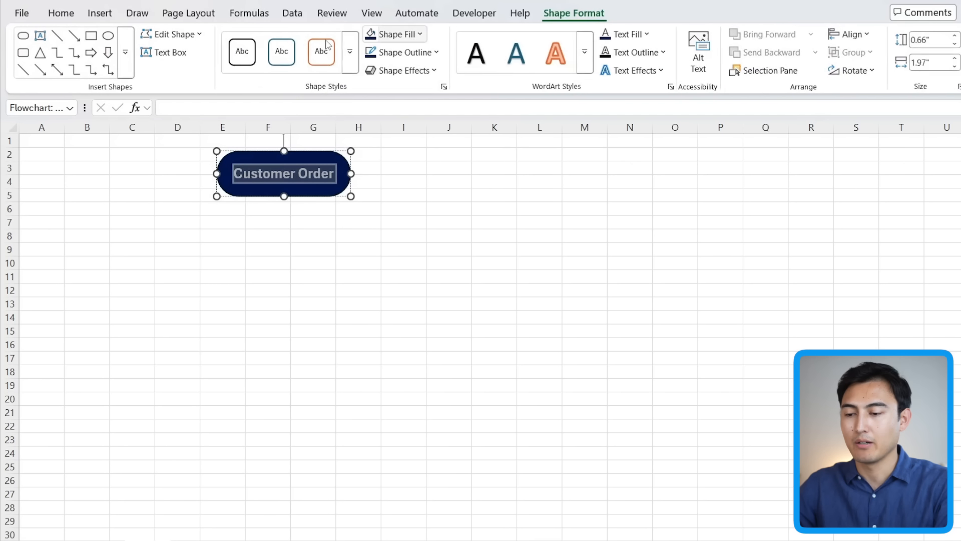
pyautogui.click(426, 53)
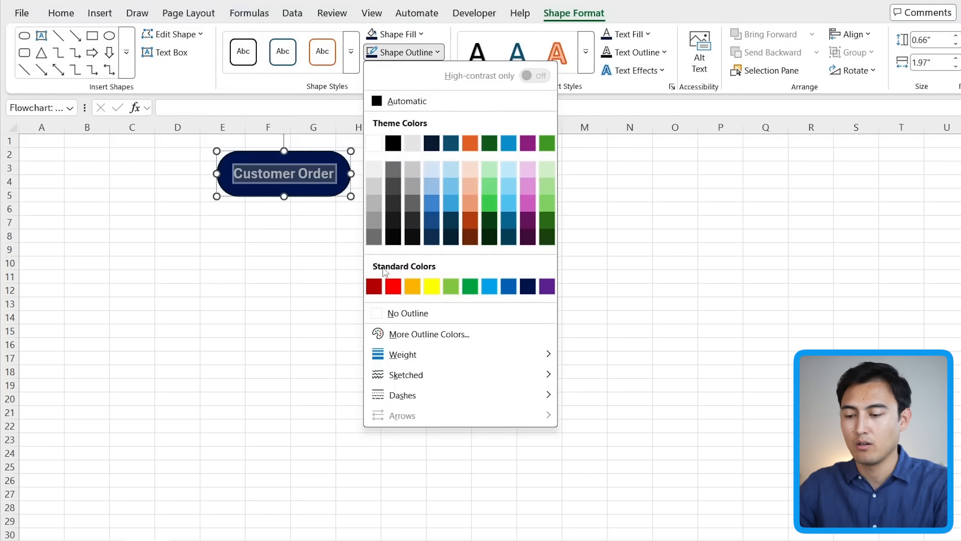
pyautogui.click(396, 312)
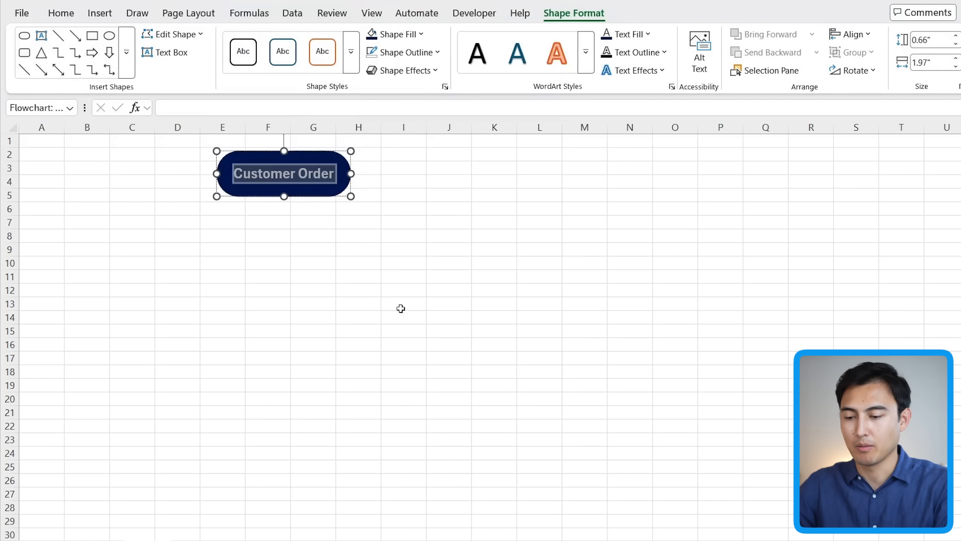
pyautogui.click(403, 70)
pyautogui.moveTo(435, 125)
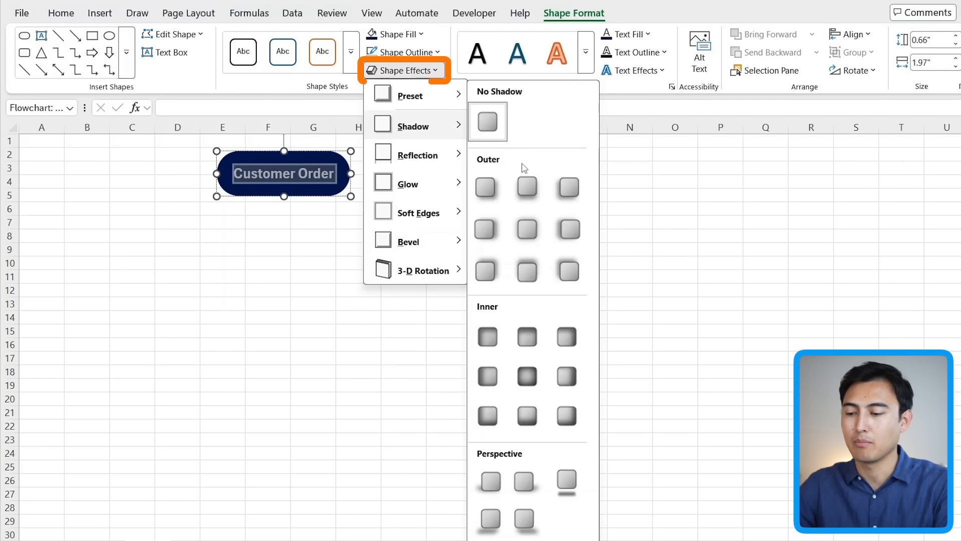
pyautogui.click(488, 185)
pyautogui.click(338, 251)
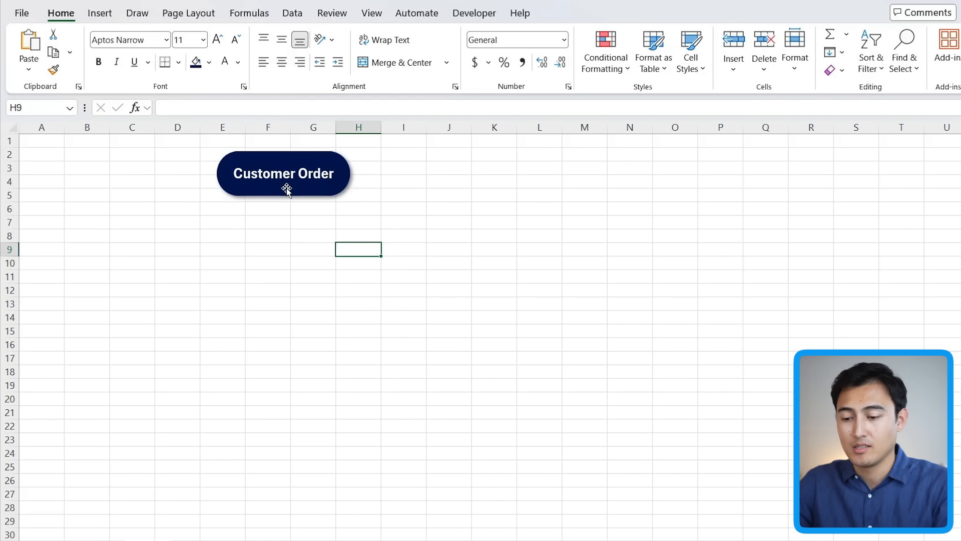
# Duplicate the "Customer Order" shape directly below, over rows 9 to 12, and change the copy to a flowchart Decision diamond
pyautogui.click(263, 190)
pyautogui.moveTo(264, 191); pyautogui.dragTo(265, 287)
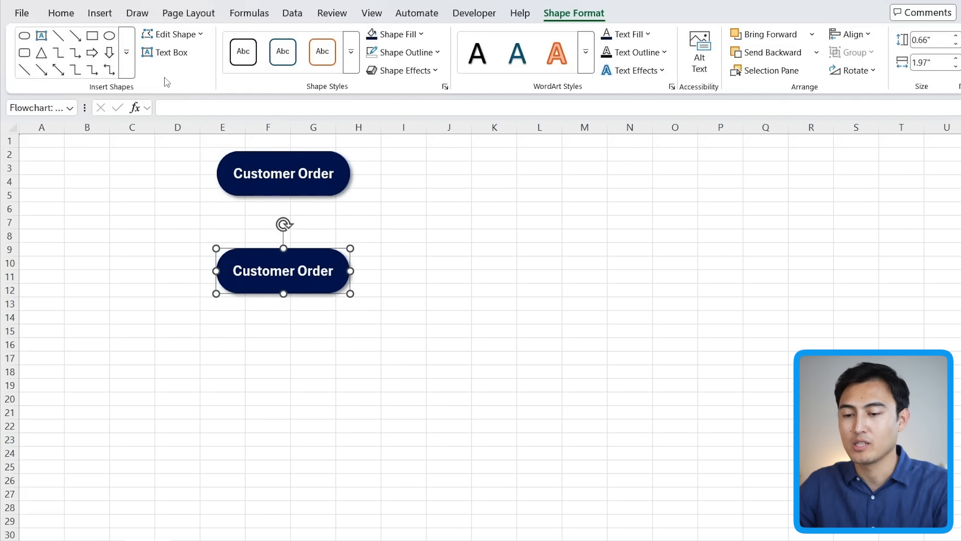
pyautogui.click(197, 36)
pyautogui.moveTo(239, 49)
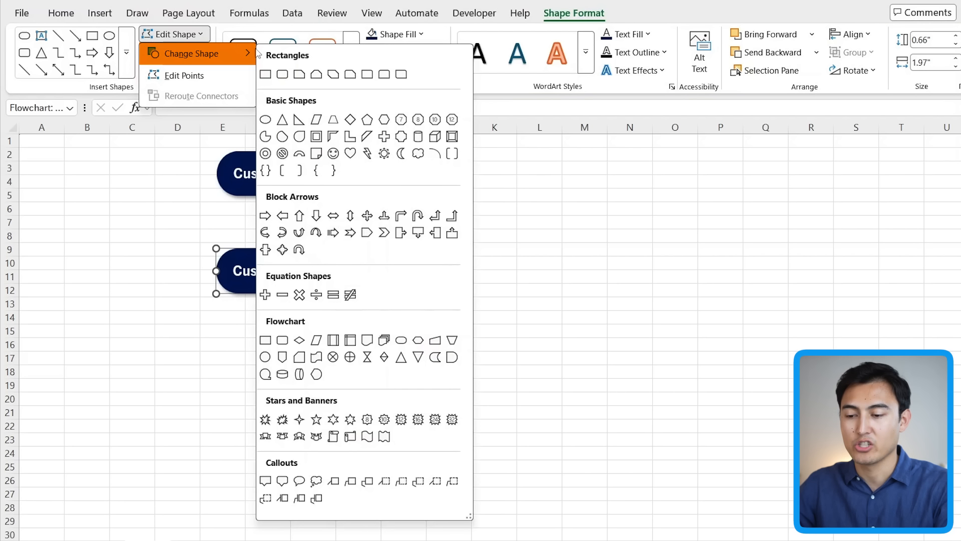
pyautogui.click(300, 341)
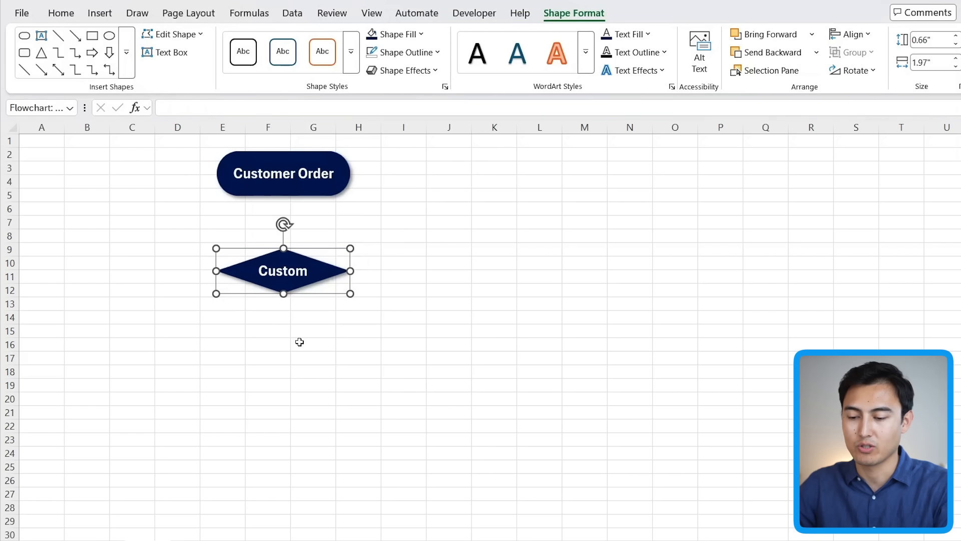
# Replace the diamond's text with "Product Available?" and reduce its font size
pyautogui.tripleClick(280, 272)
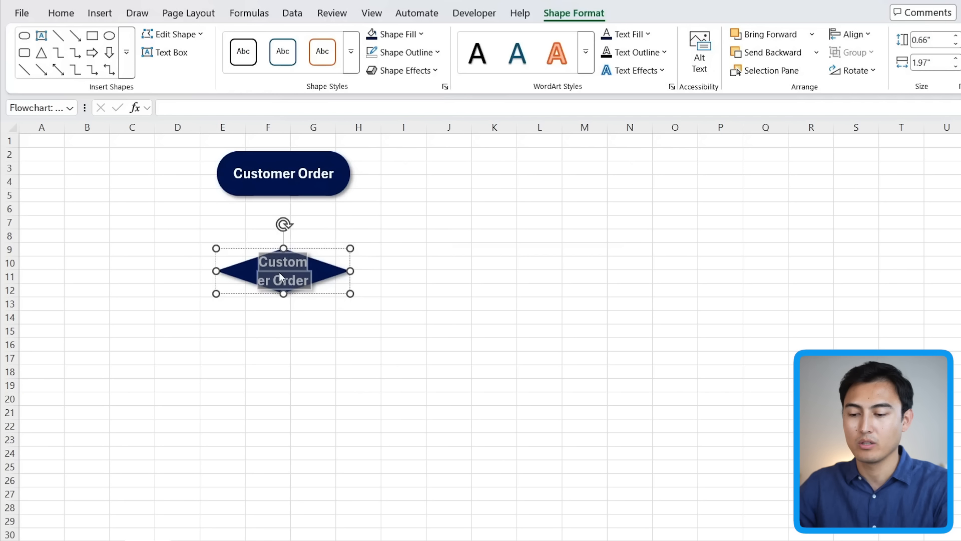
pyautogui.write('Pro')
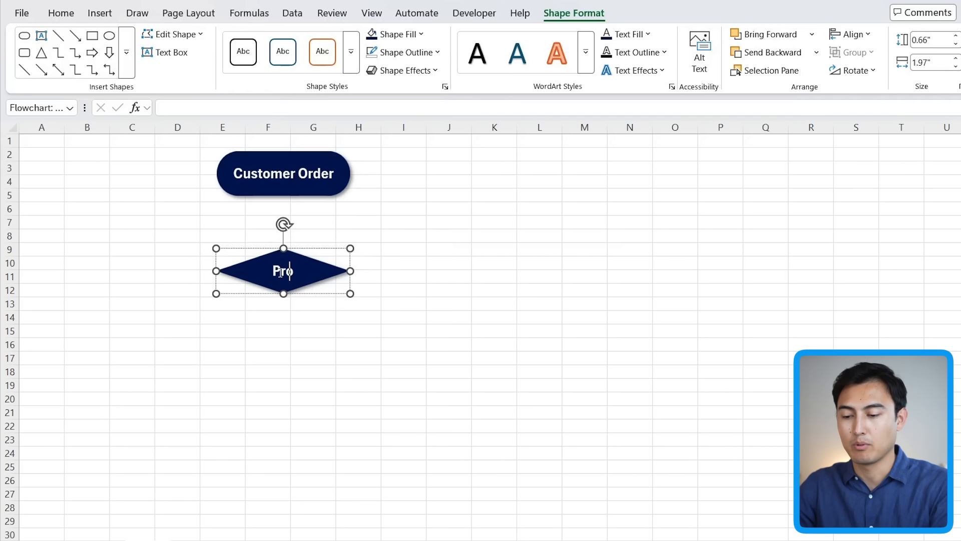
pyautogui.write('duct Available?')
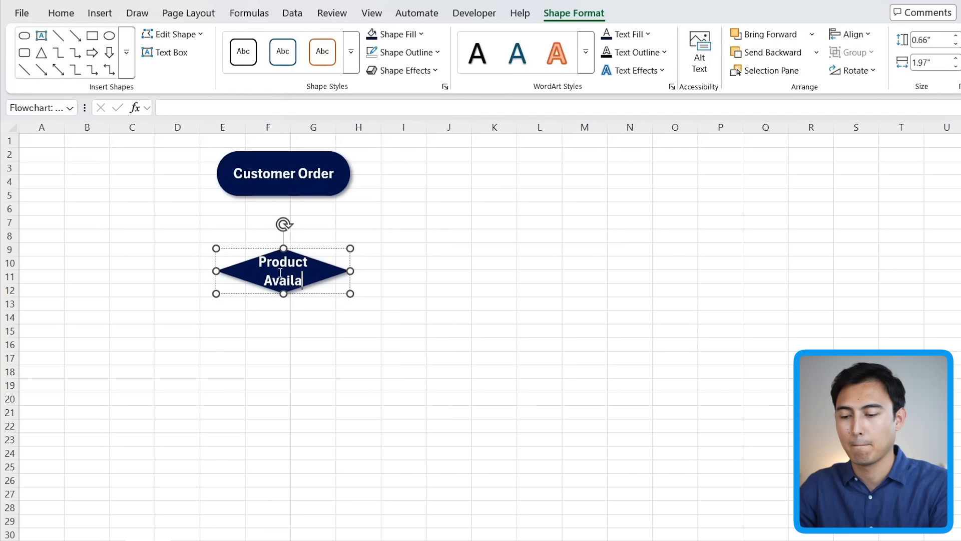
pyautogui.hotkey('ctrl', 'shift', ',')
# Increase the height of the "Product Available?" diamond to 1.17", keeping its width
pyautogui.press('Escape')
pyautogui.hotkey('shift', 'Up')
pyautogui.hotkey('shift', 'Up')
pyautogui.hotkey('shift', 'Up')
pyautogui.hotkey('shift', 'Up')
pyautogui.hotkey('shift', 'Up')
pyautogui.hotkey('shift', 'Up')
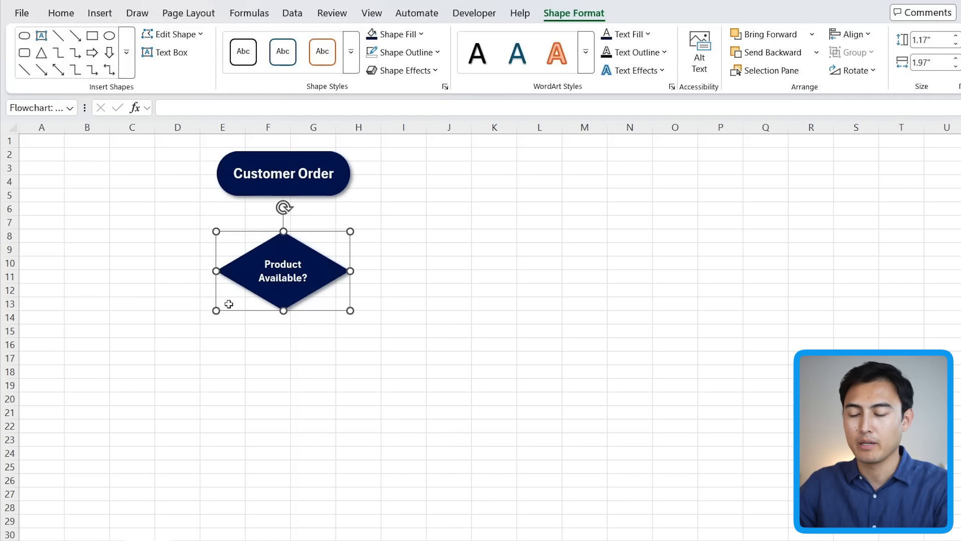
pyautogui.click(159, 245)
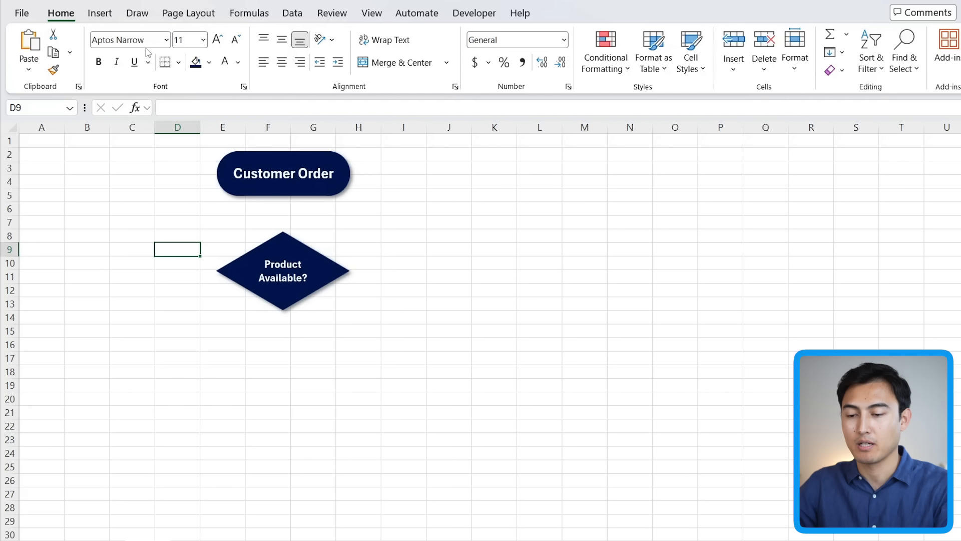
# Connect the bottom of "Customer Order" to the top of the "Product Available?" diamond with a straight arrow and colour it medium blue
pyautogui.click(98, 13)
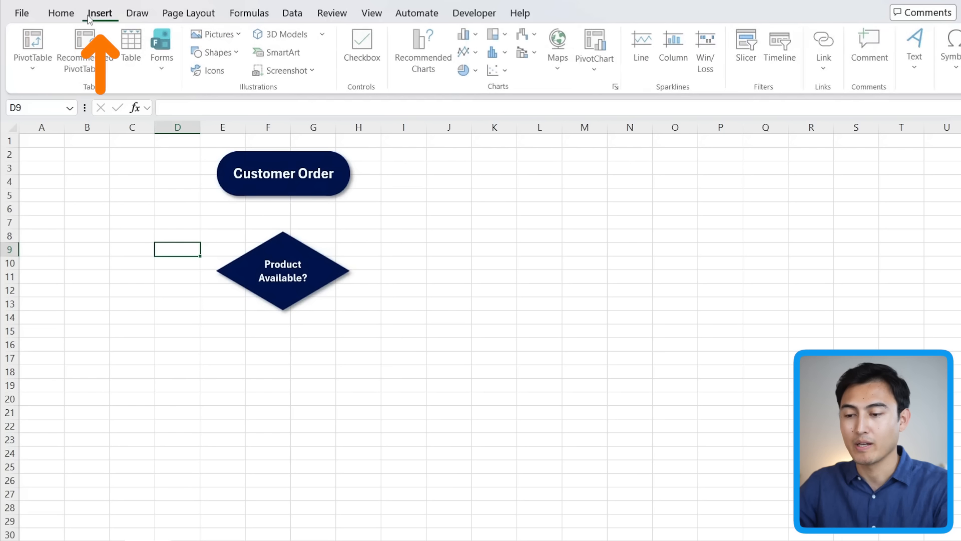
pyautogui.click(244, 52)
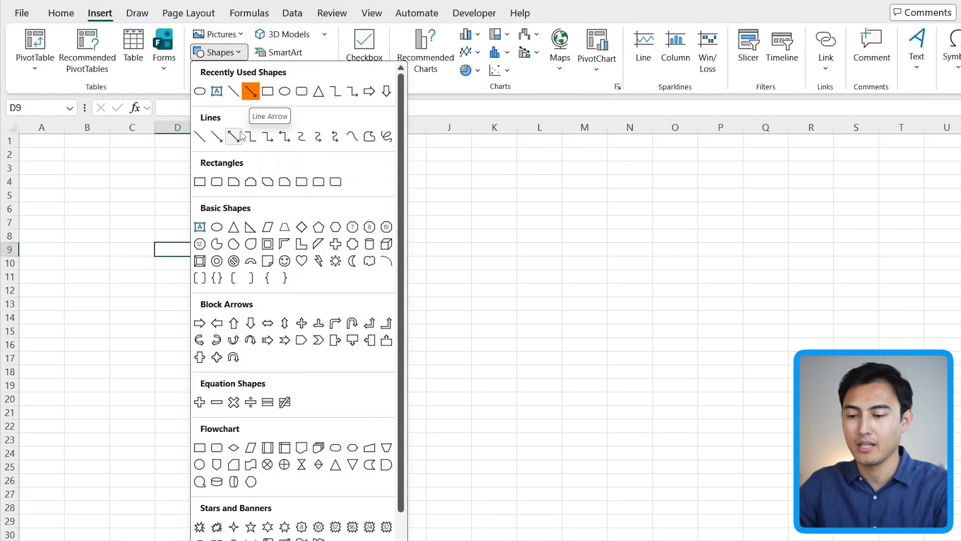
pyautogui.click(219, 137)
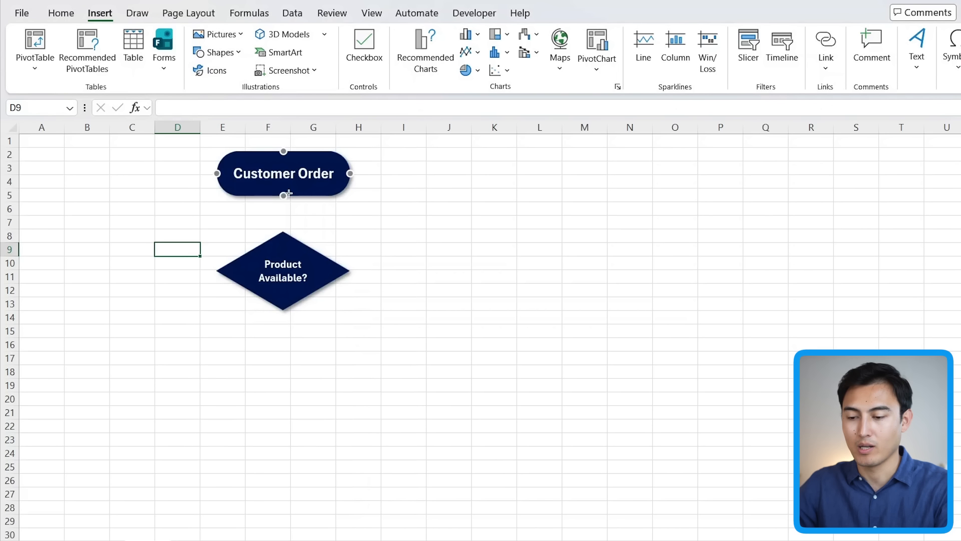
pyautogui.moveTo(282, 195); pyautogui.dragTo(282, 231)
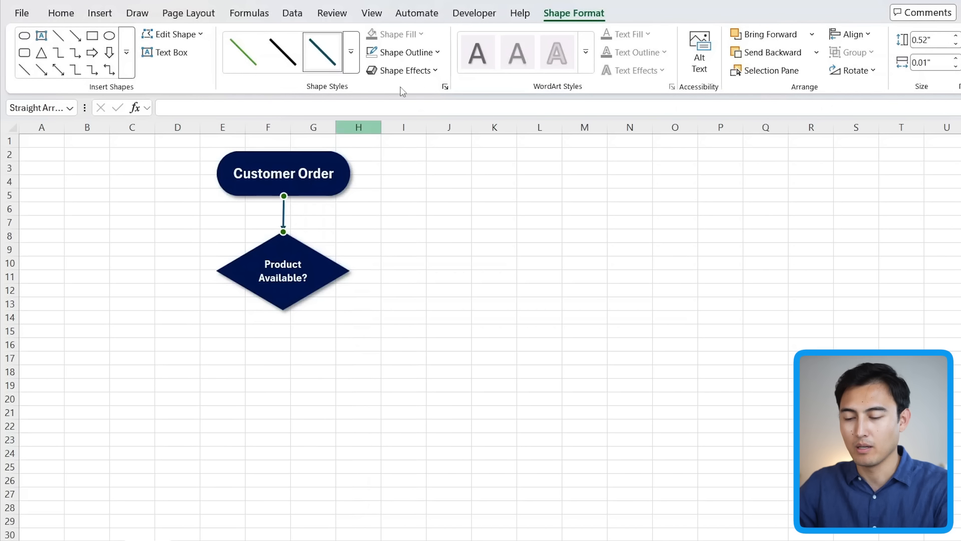
pyautogui.click(442, 53)
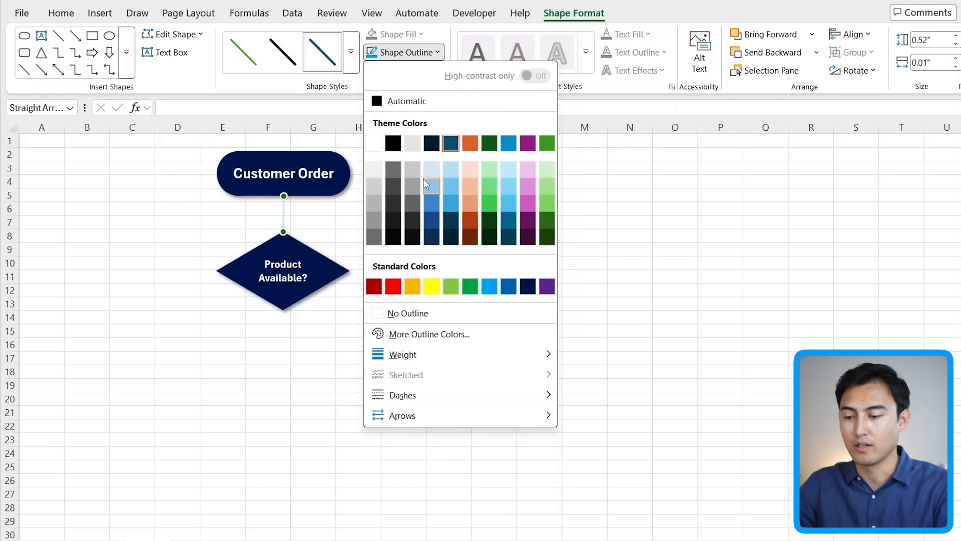
pyautogui.click(431, 203)
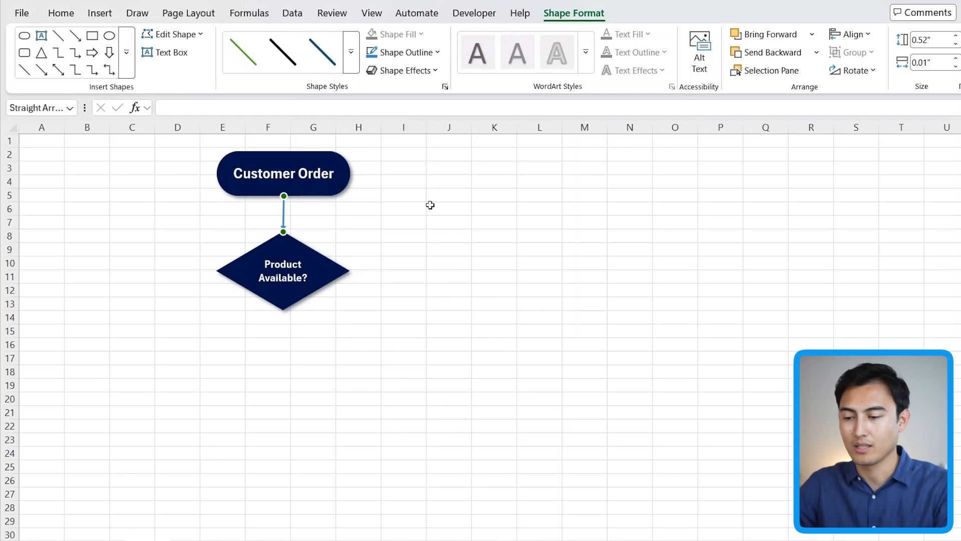
# Increase the line weight of the straight arrow between "Customer Order" and the "Product Available?" diamond
pyautogui.click(421, 53)
pyautogui.moveTo(471, 361)
pyautogui.click(627, 448)
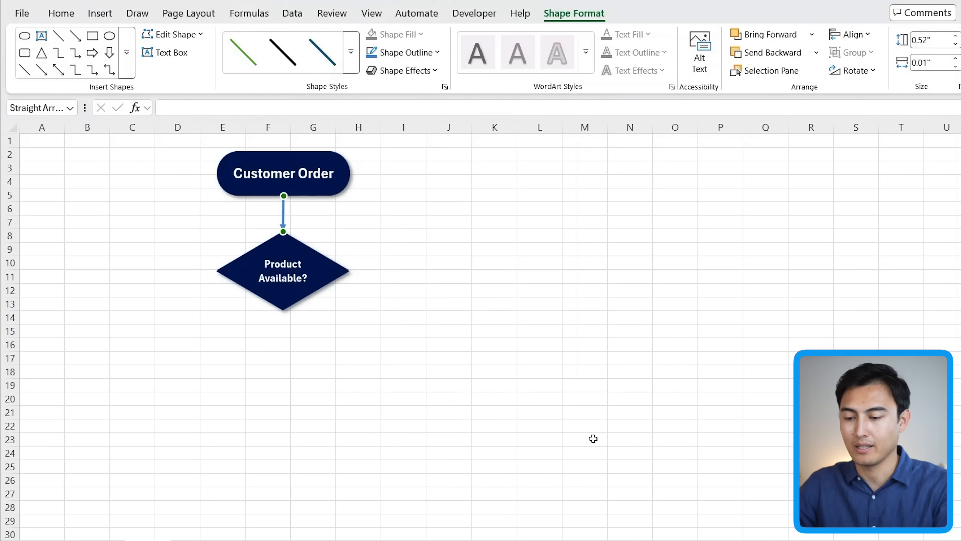
pyautogui.click(290, 335)
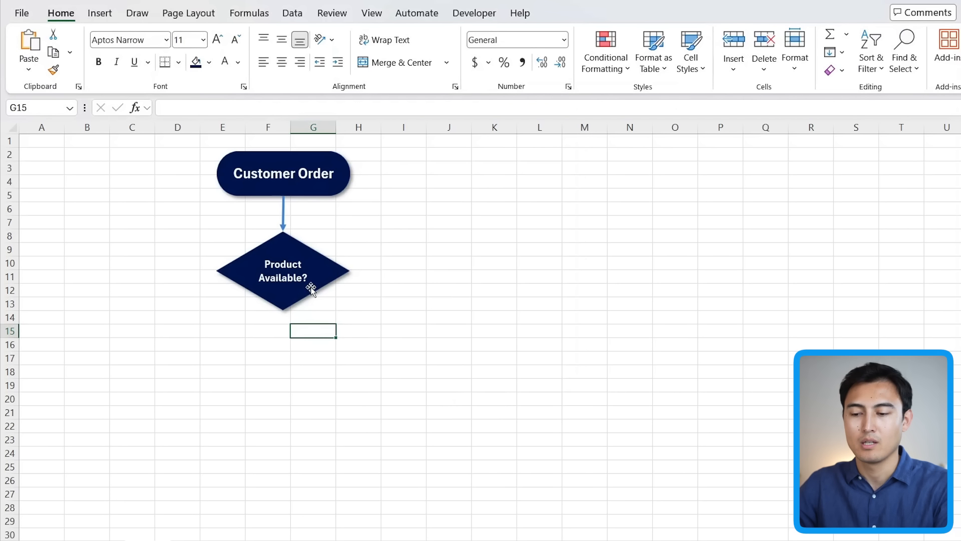
# Try moving the "Product Available?" diamond down to about row 17 to test its arrow attachment, and undo the move
pyautogui.click(309, 307)
pyautogui.moveTo(309, 306); pyautogui.dragTo(286, 433)
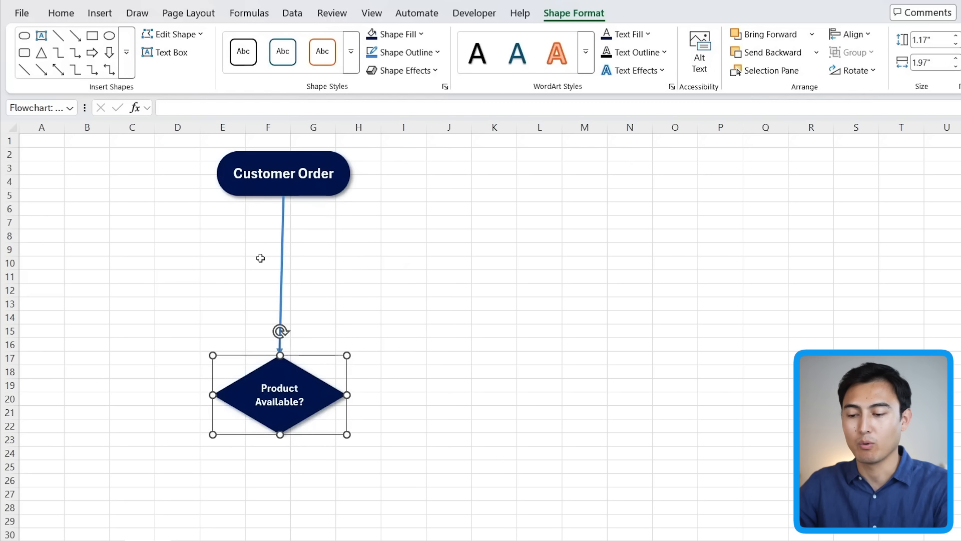
pyautogui.hotkey('ctrl', 'z')
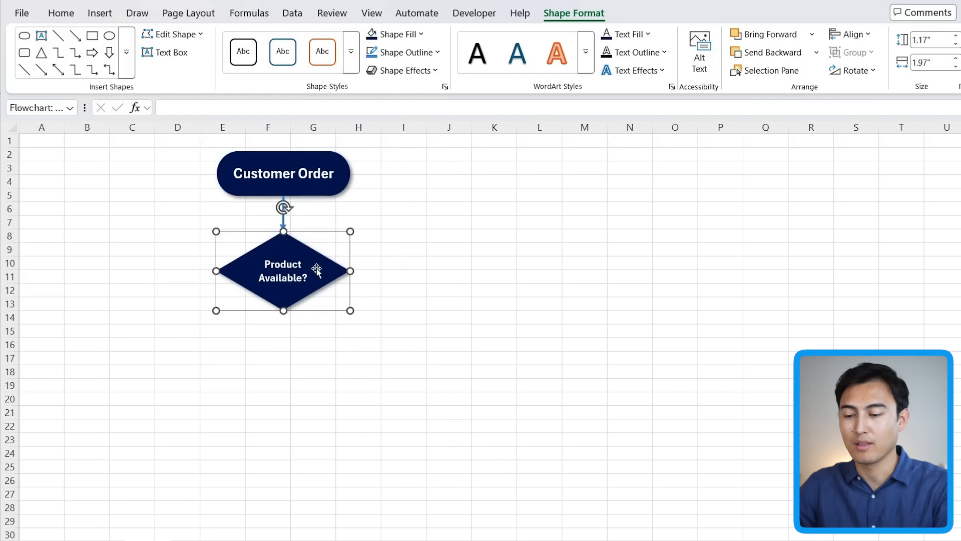
pyautogui.click(177, 331)
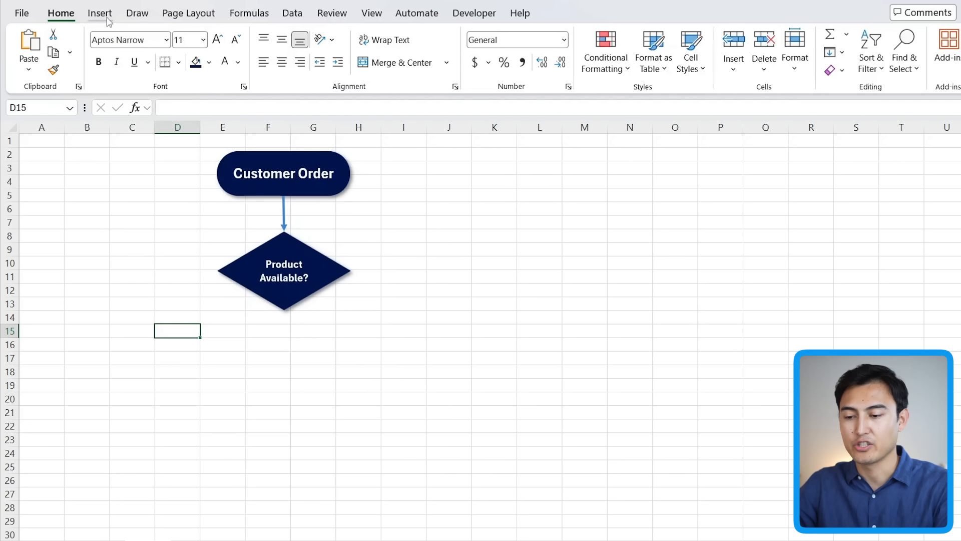
# Duplicate the "Customer Order" shape, place the copy below and left of the diamond over rows 16 to 18, and change it to a rectangle
pyautogui.click(284, 189)
pyautogui.hotkey('ctrl', 'd')
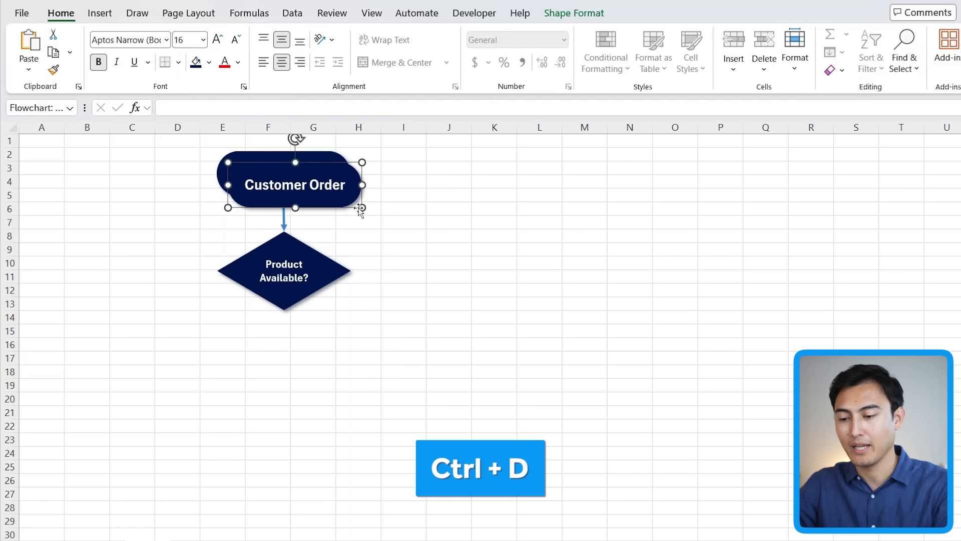
pyautogui.moveTo(319, 201); pyautogui.dragTo(168, 373)
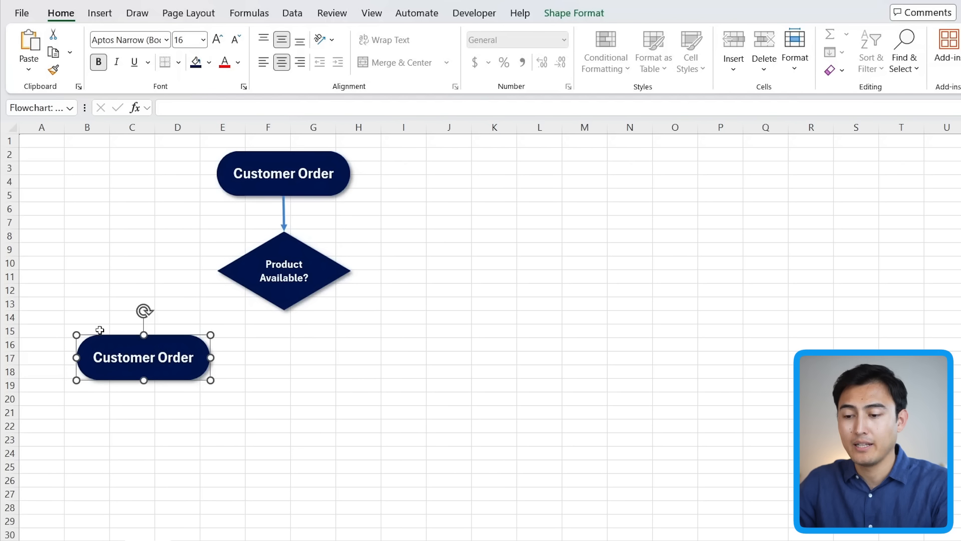
pyautogui.click(556, 14)
pyautogui.click(180, 36)
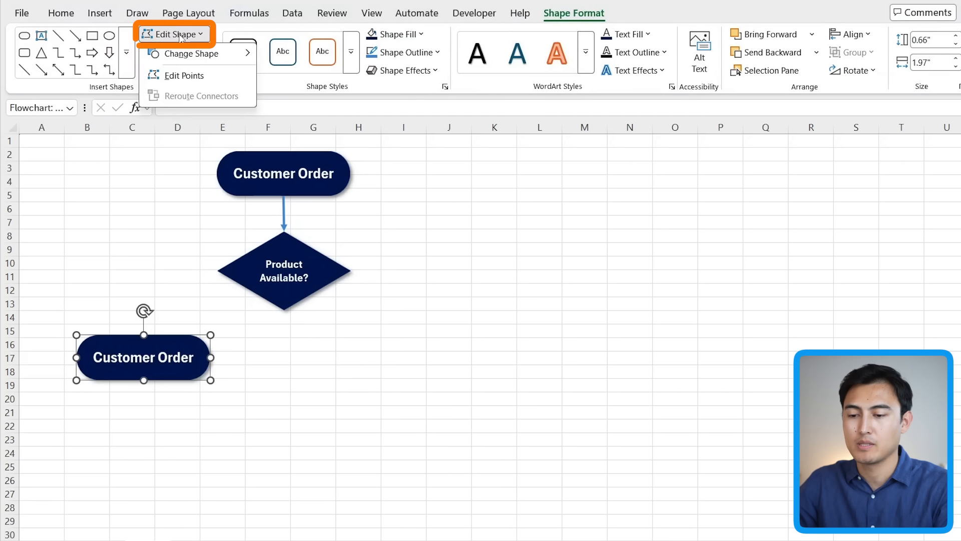
pyautogui.moveTo(190, 54)
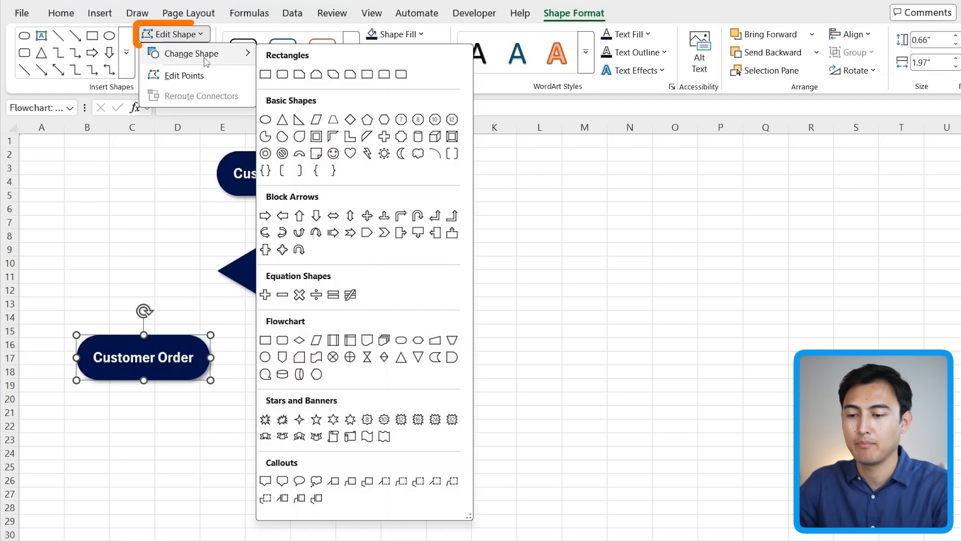
pyautogui.click(265, 74)
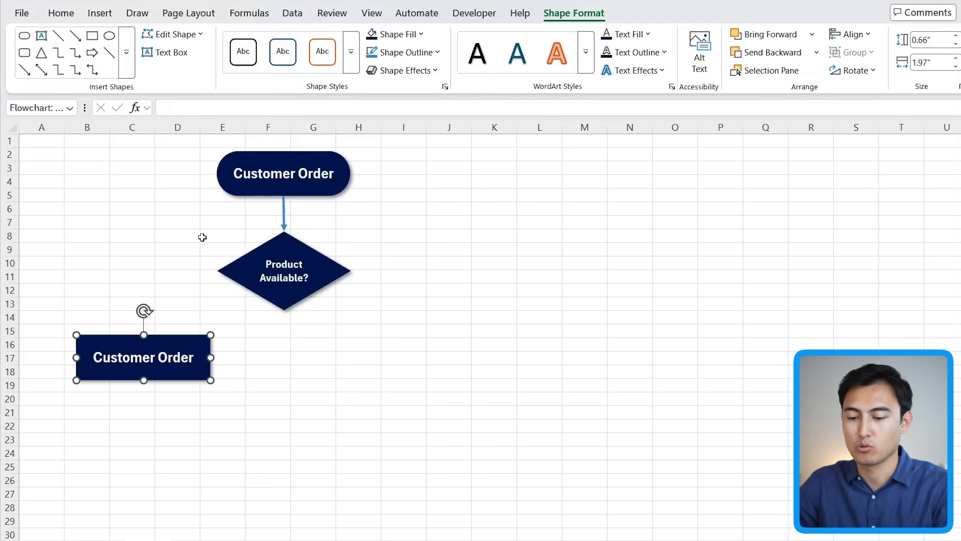
# Replace the rectangle's text with "Ship"
pyautogui.click(285, 183)
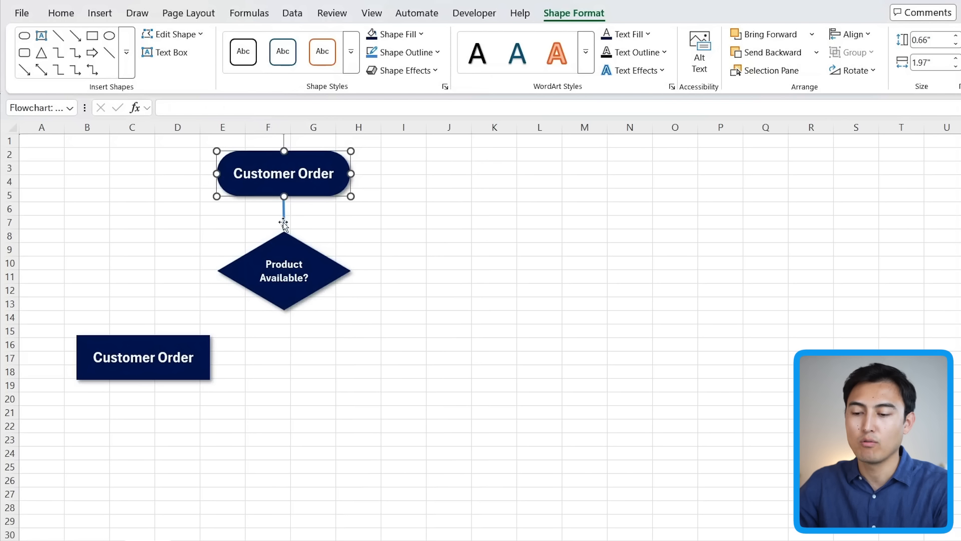
pyautogui.click(323, 261)
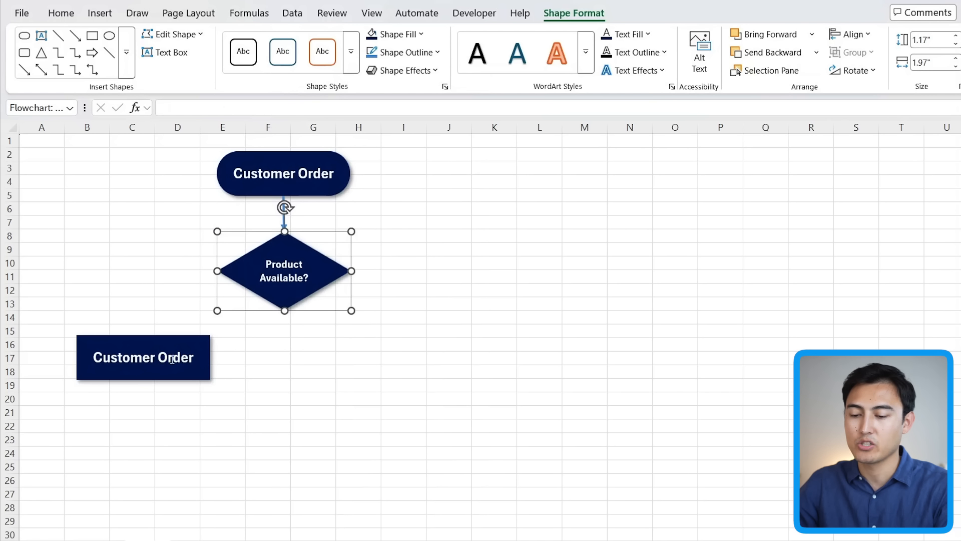
pyautogui.click(202, 373)
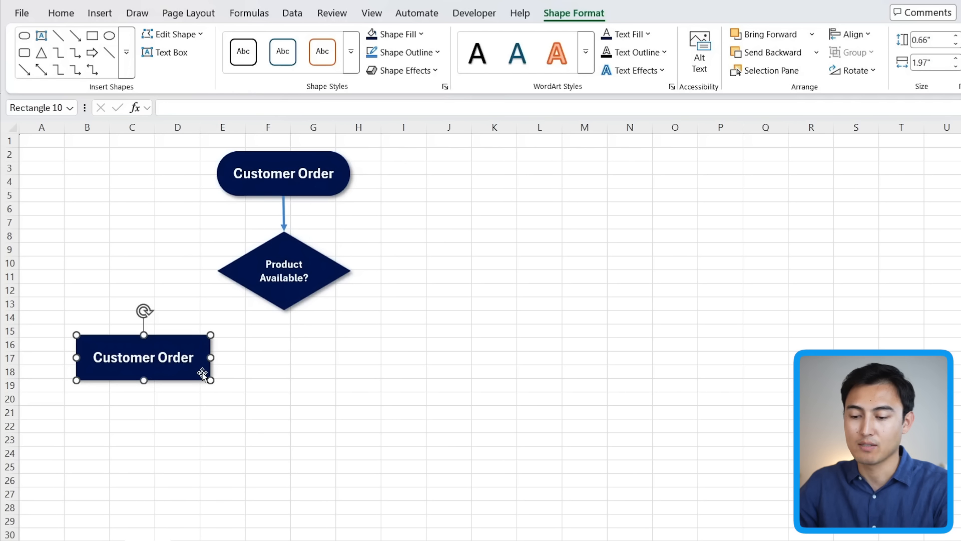
pyautogui.tripleClick(154, 359)
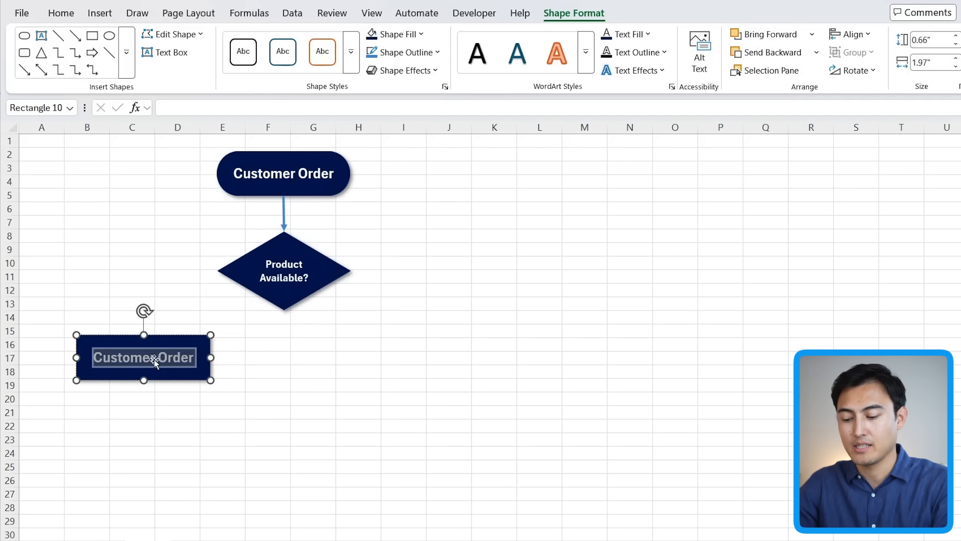
pyautogui.write('Ship')
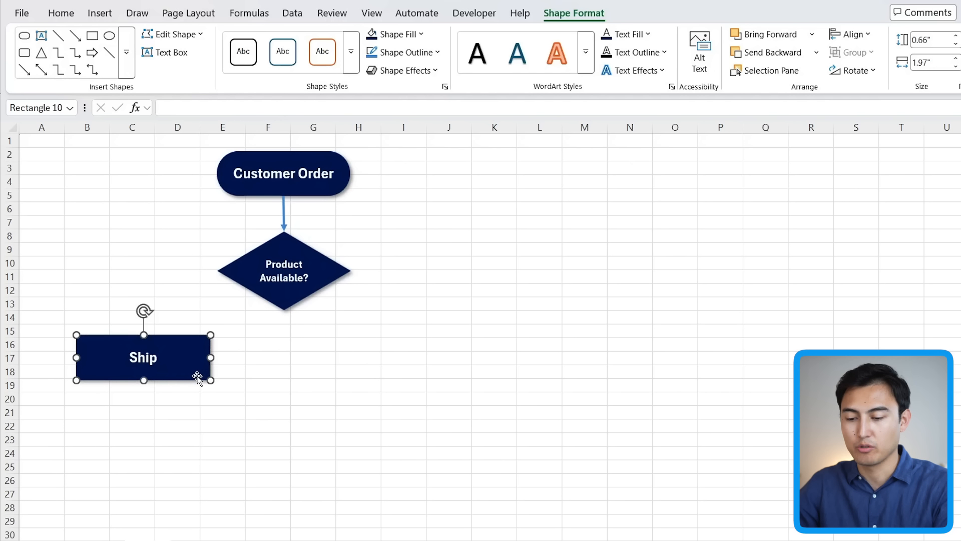
# Copy the "Ship" rectangle straight across to columns H to K in the same rows and replace the copy's text with "Refund"
pyautogui.moveTo(206, 377); pyautogui.dragTo(461, 382)
pyautogui.doubleClick(405, 358)
pyautogui.press('BackSpace')
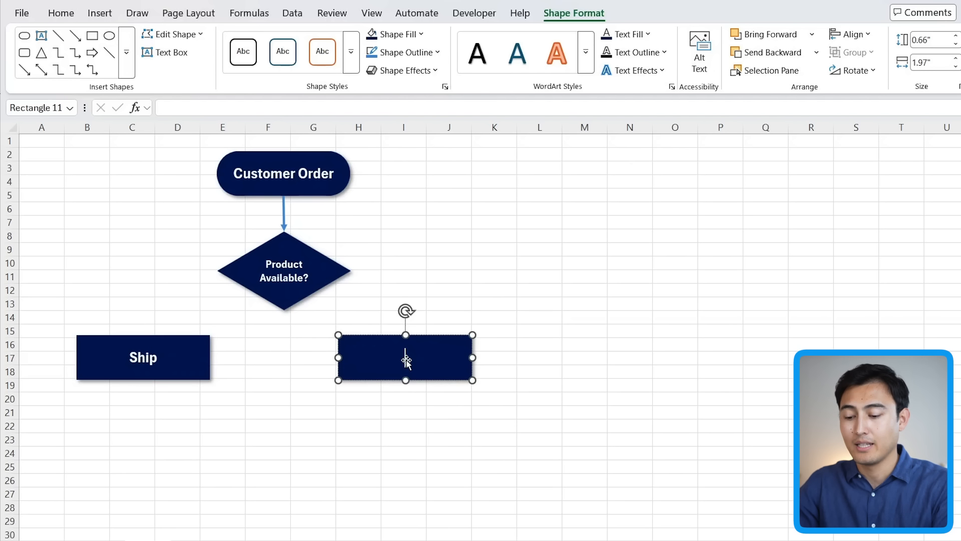
pyautogui.write('Refund')
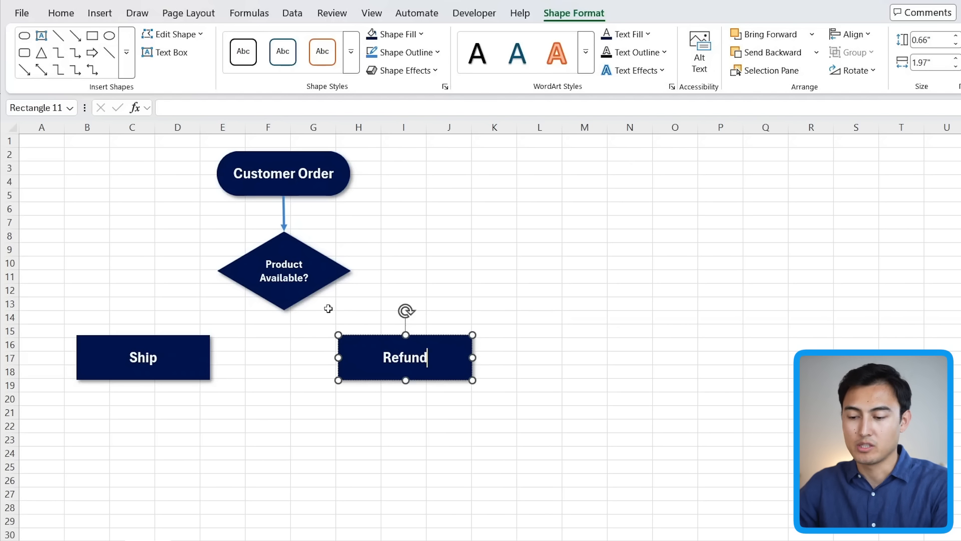
pyautogui.click(404, 254)
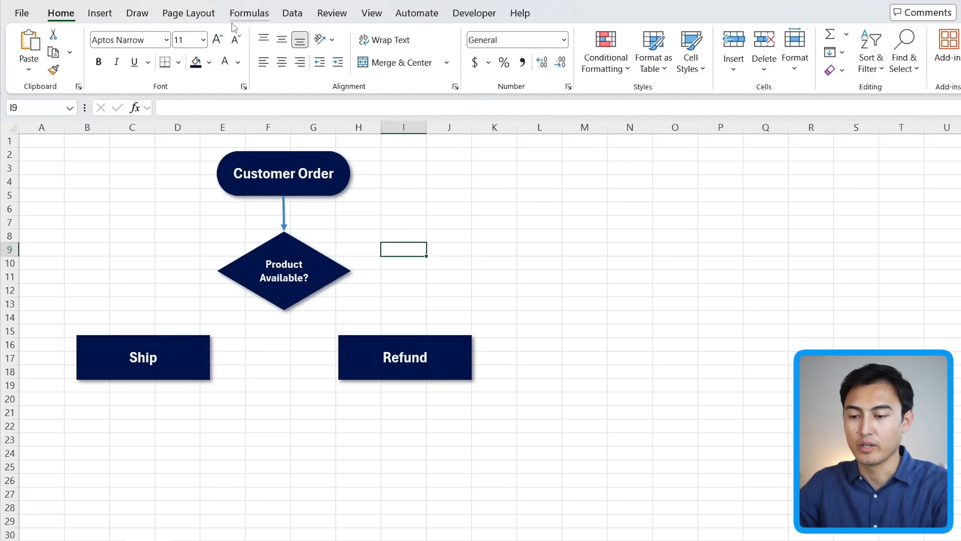
# Connect the diamond's left corner to the top of "Ship" and its right corner to the top of "Refund" with elbow arrow connectors
pyautogui.click(102, 14)
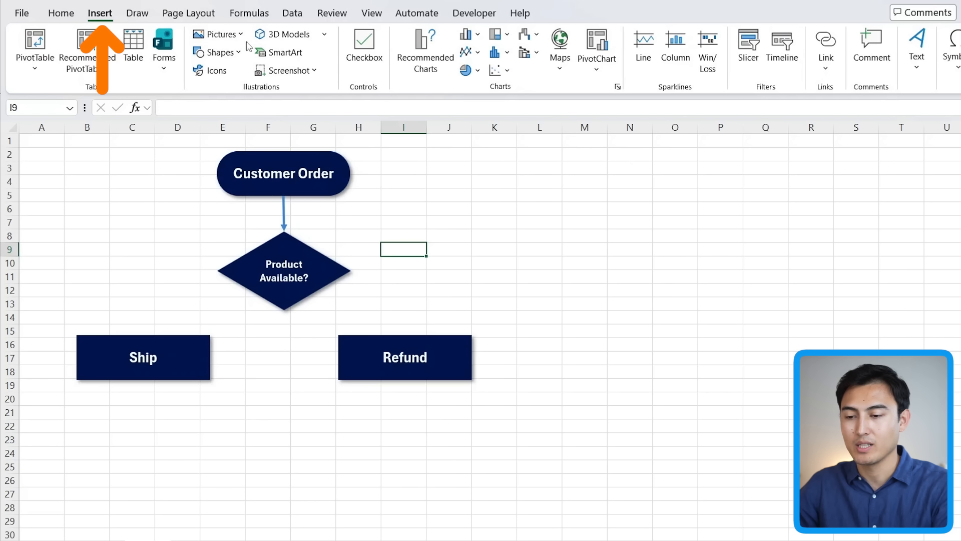
pyautogui.click(220, 52)
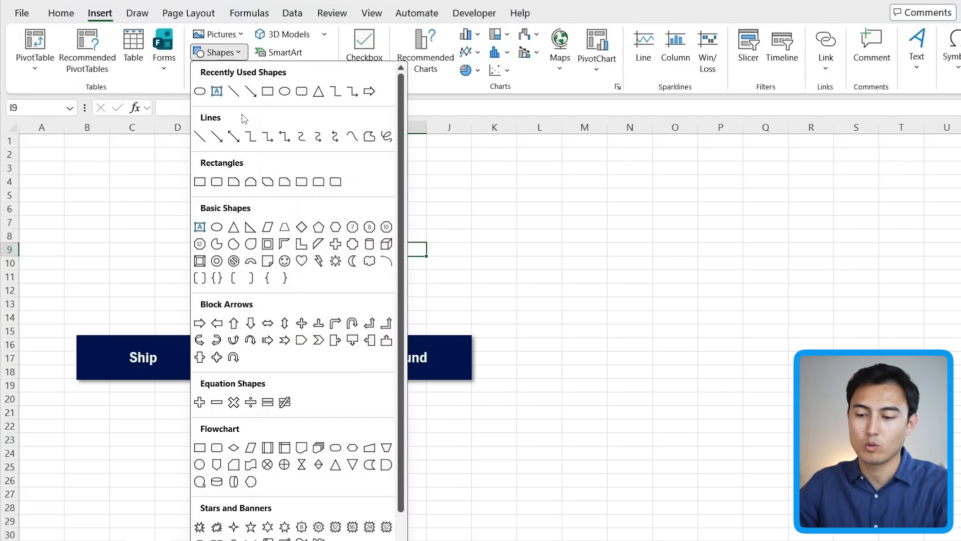
pyautogui.click(267, 140)
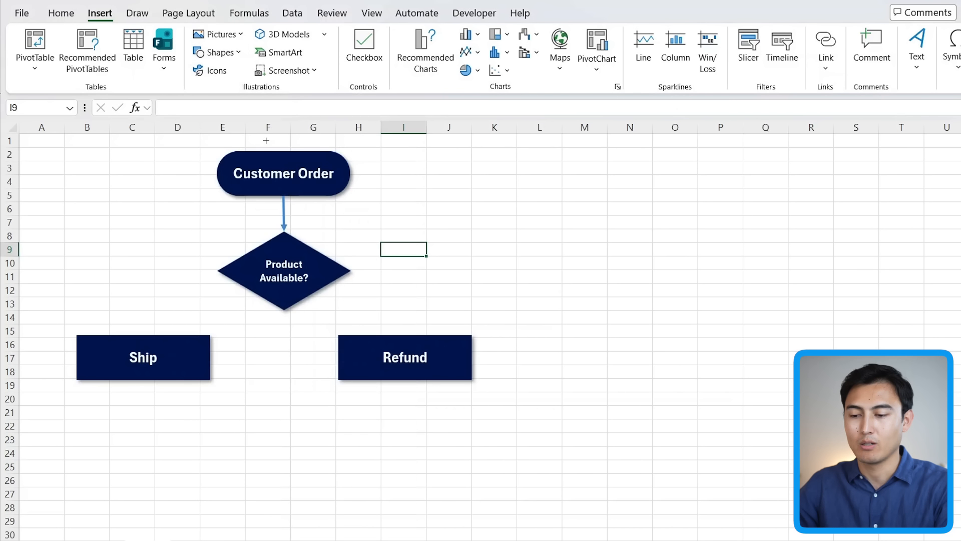
pyautogui.moveTo(217, 270); pyautogui.dragTo(144, 334)
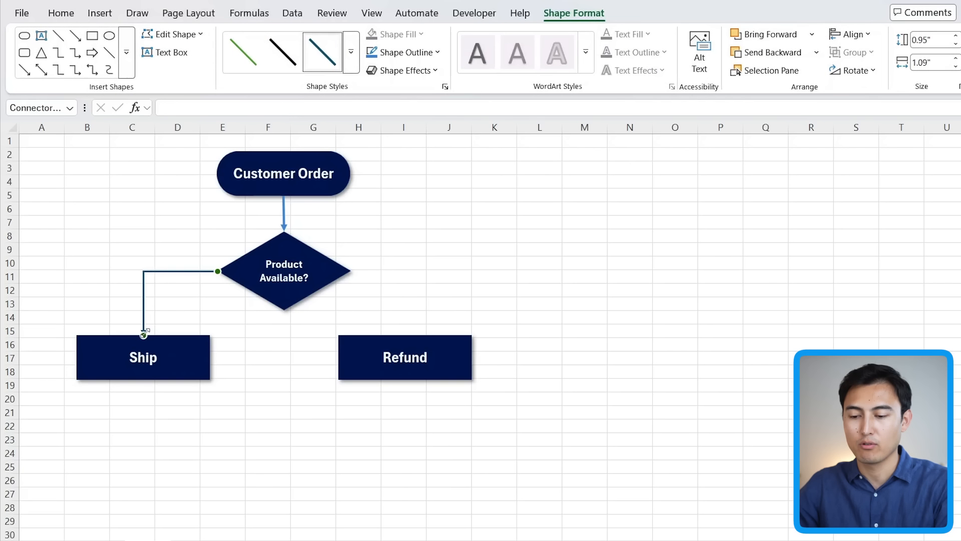
pyautogui.moveTo(183, 270); pyautogui.dragTo(351, 271)
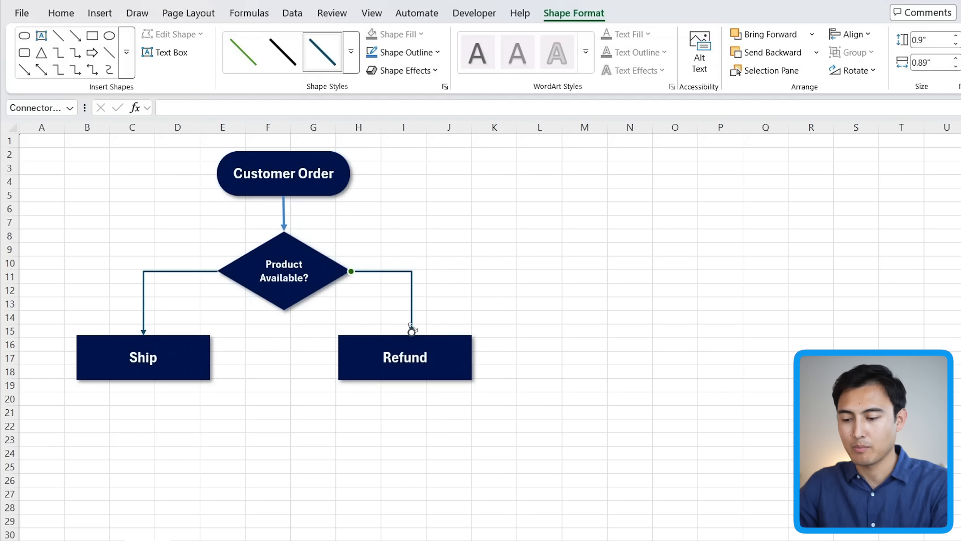
pyautogui.moveTo(410, 330)
pyautogui.mouseDown()
pyautogui.moveTo(395, 318)
pyautogui.moveTo(414, 343)
pyautogui.moveTo(405, 335)
pyautogui.mouseUp()
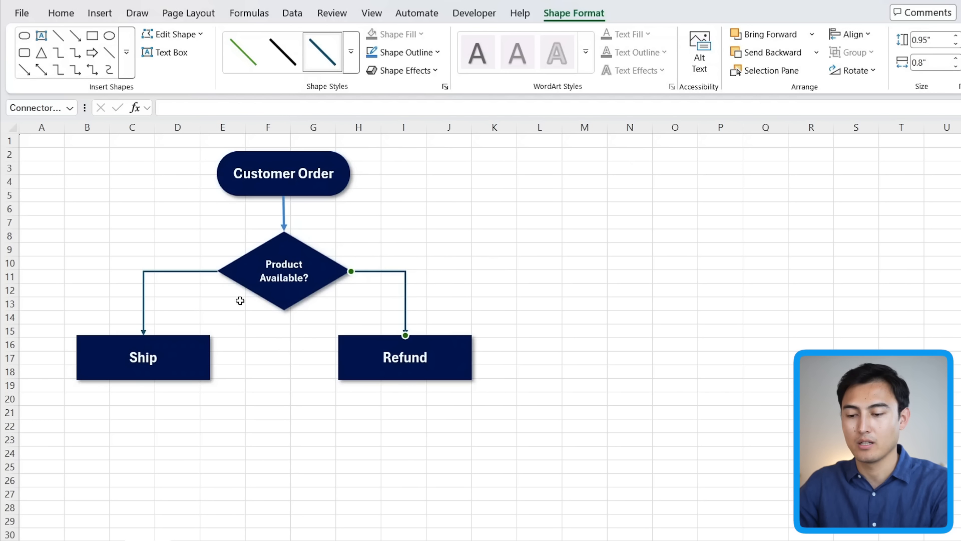
# Copy the straight blue arrow's formatting onto both elbow connectors with Format Painter
pyautogui.click(281, 224)
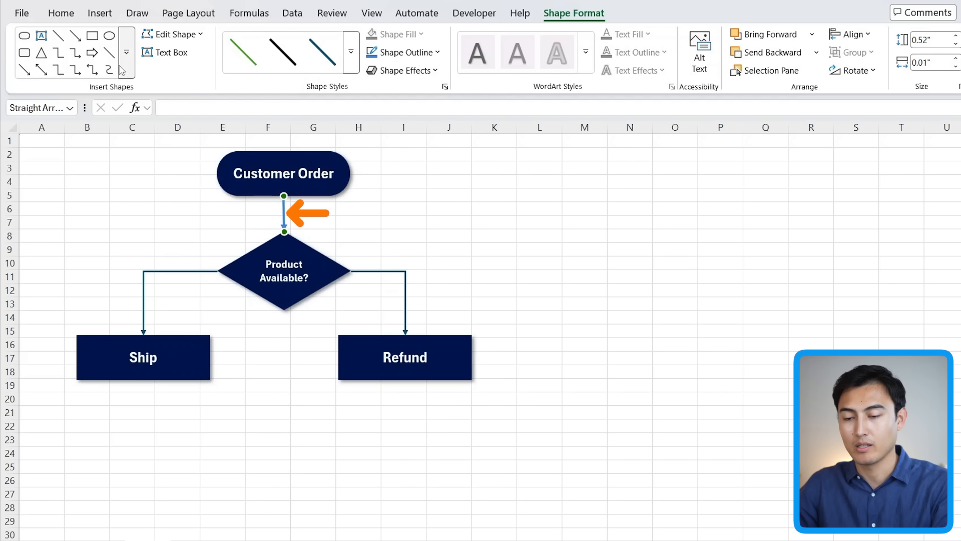
pyautogui.click(61, 13)
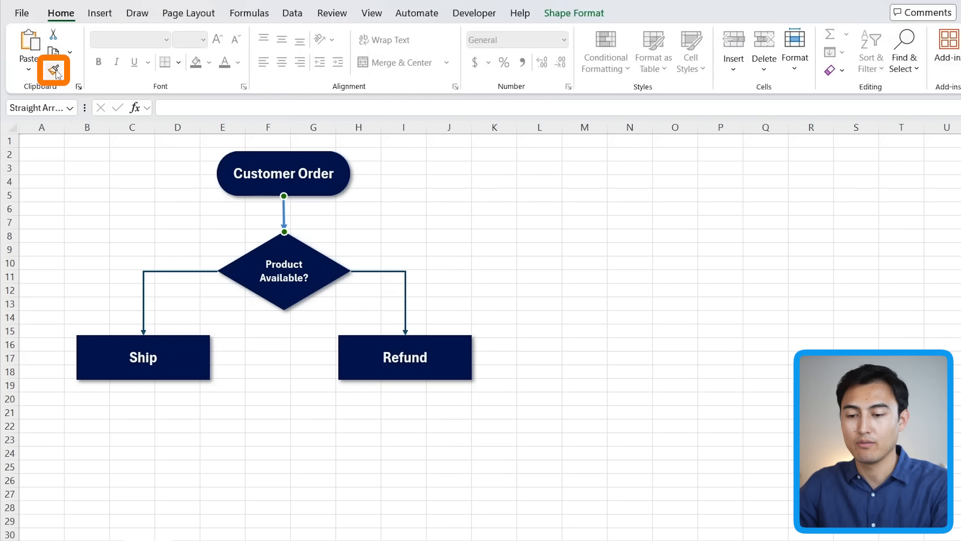
pyautogui.click(55, 71)
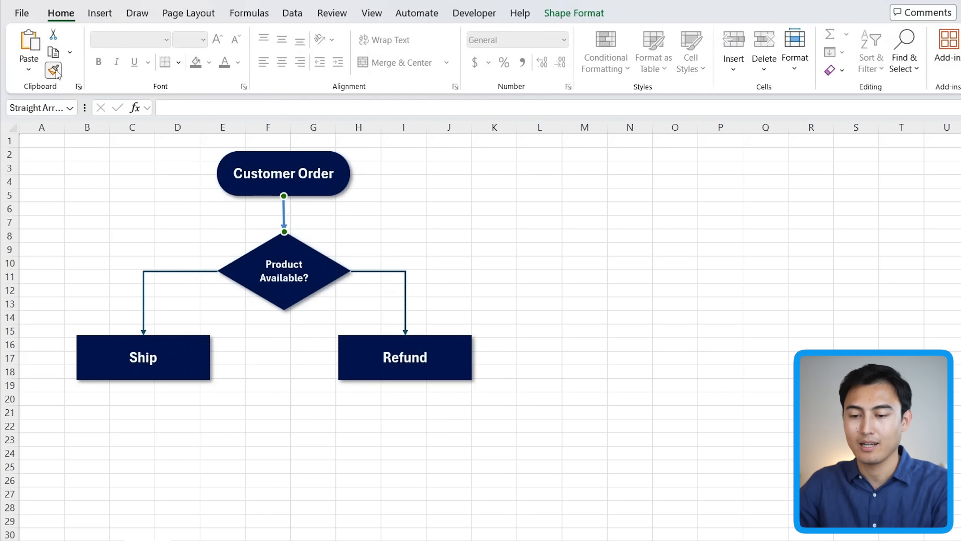
pyautogui.click(373, 270)
pyautogui.click(53, 69)
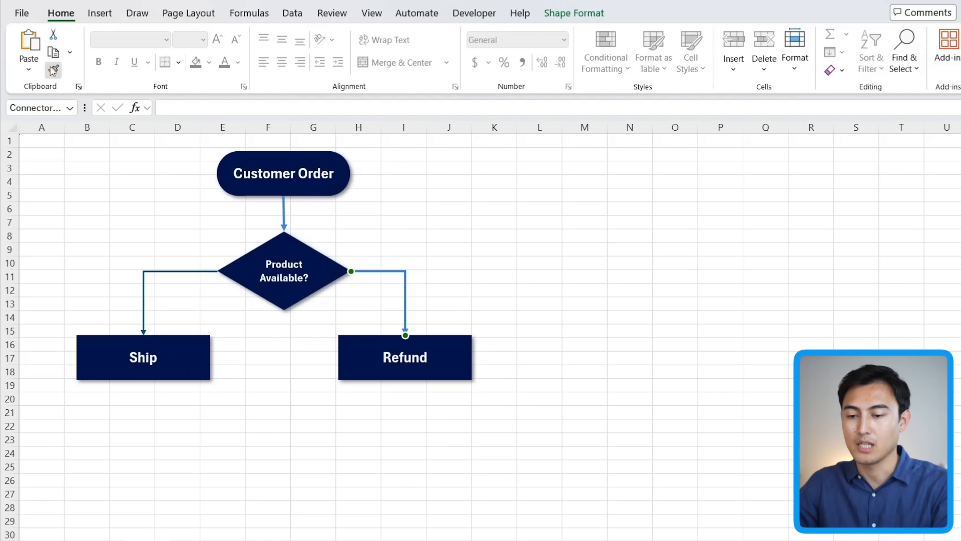
pyautogui.click(175, 271)
pyautogui.click(84, 236)
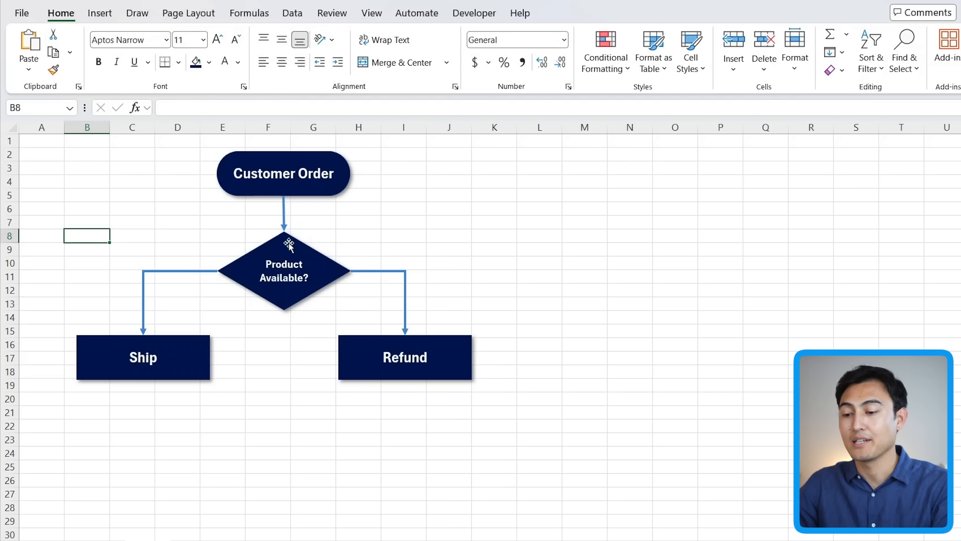
# Increase the "Product Available?" text to size 14 and widen the diamond slightly so the question mark fits
pyautogui.click(284, 280)
pyautogui.hotkey('ctrl', 'shift', '.')
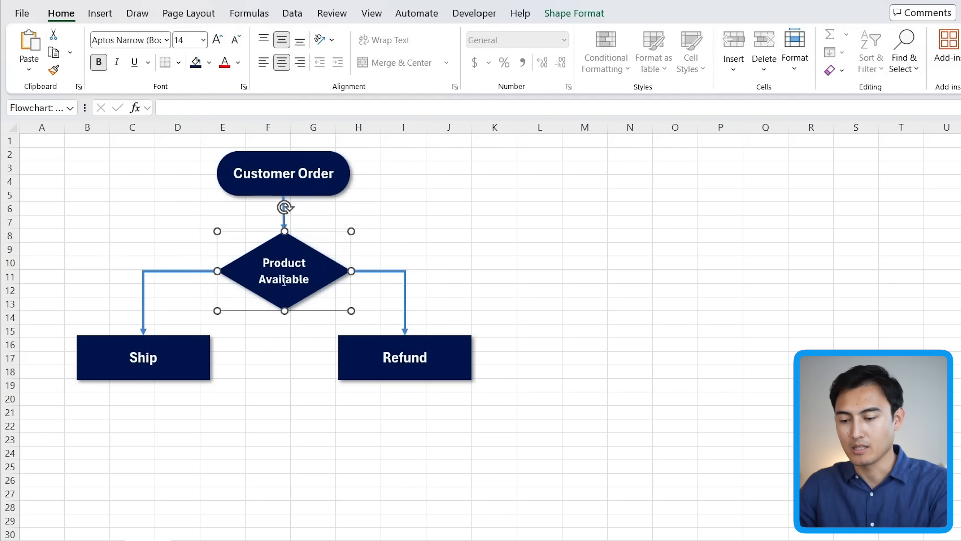
pyautogui.hotkey('shift', 'Right')
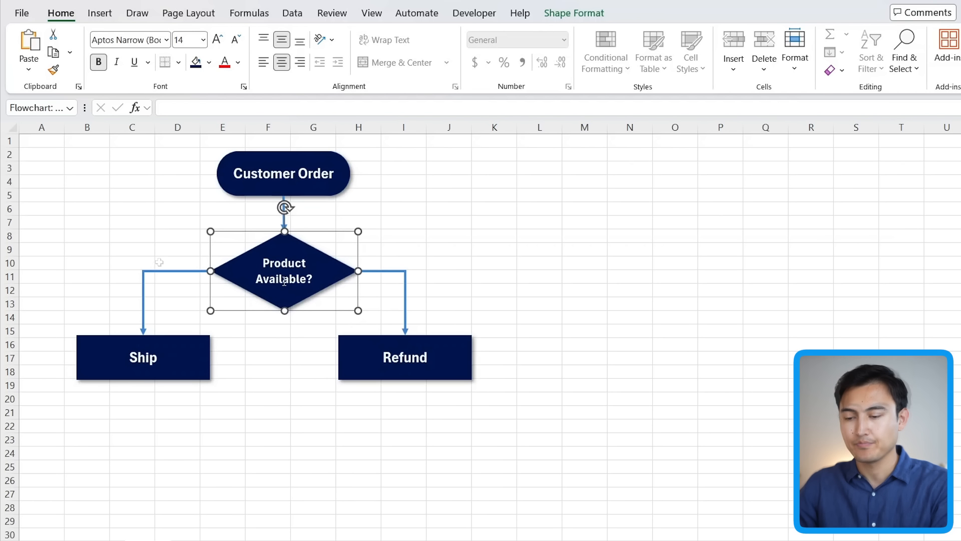
pyautogui.click(145, 239)
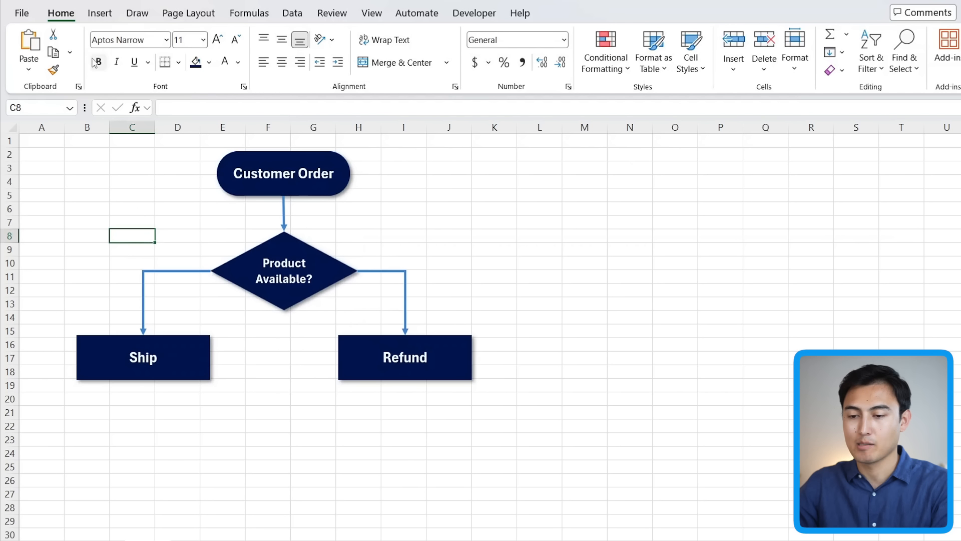
# Add a text box reading "Yes" above the connector to "Ship", over about cells D8 to D9
pyautogui.click(108, 15)
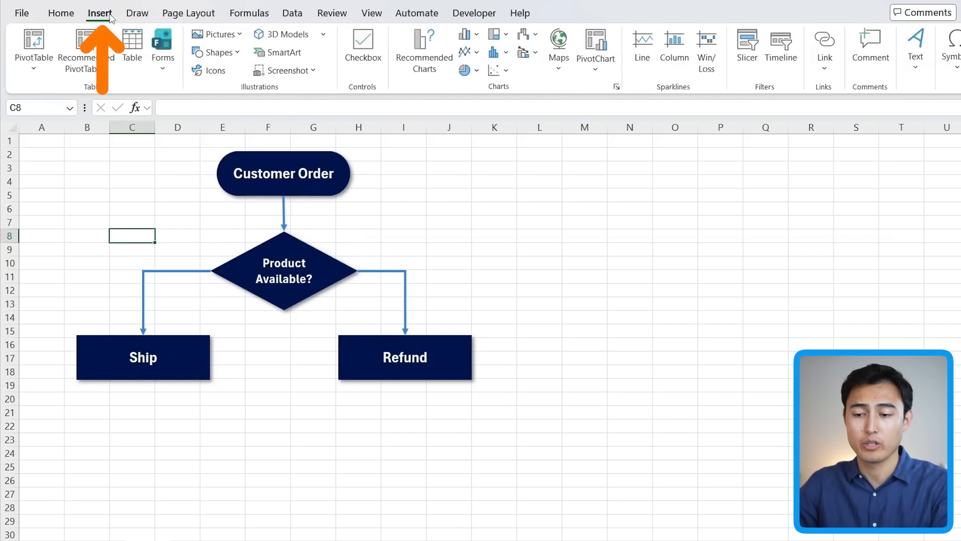
pyautogui.click(231, 58)
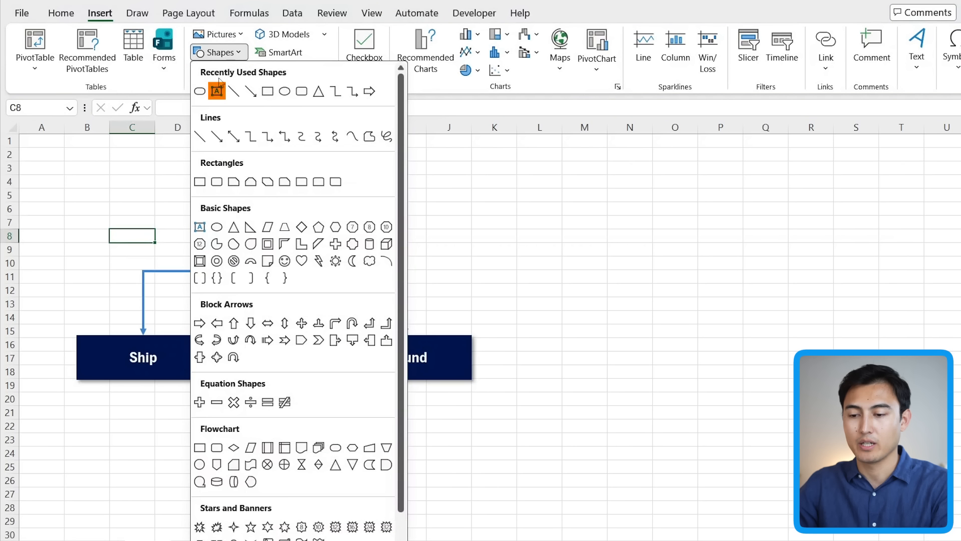
pyautogui.click(214, 95)
pyautogui.moveTo(158, 231); pyautogui.dragTo(208, 257)
pyautogui.write('Yes')
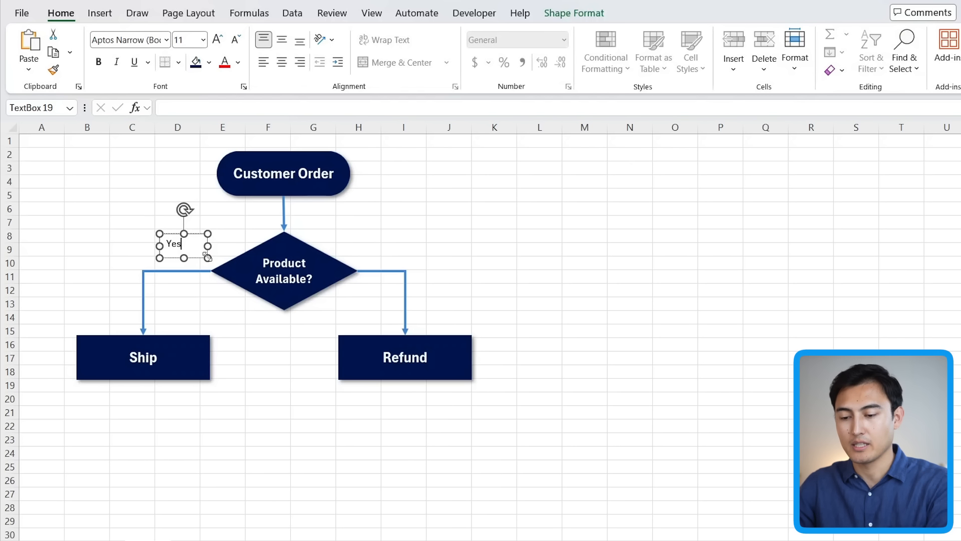
# Make the "Yes" text bold and increase its font size to 16
pyautogui.hotkey('ctrl', 'a')
pyautogui.hotkey('ctrl', 'b')
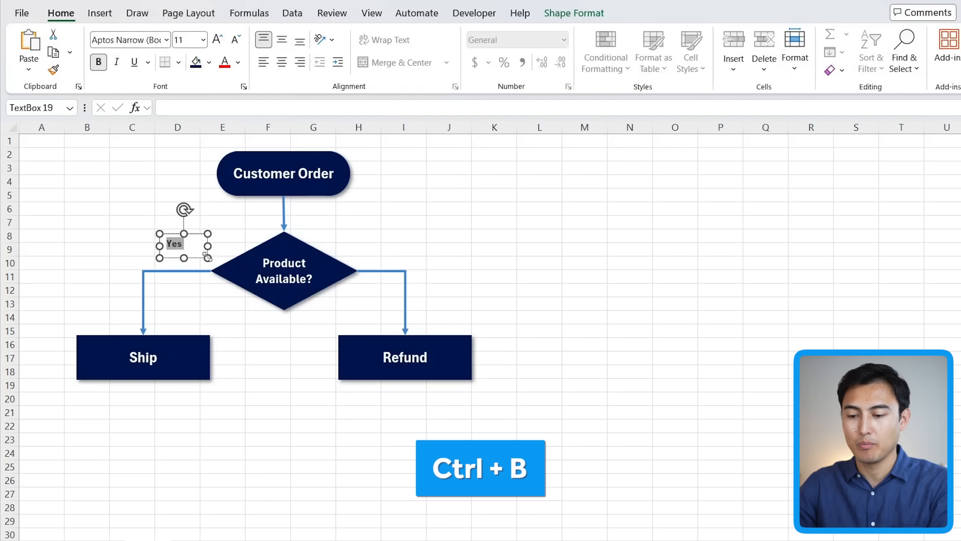
pyautogui.click(217, 39)
pyautogui.click(217, 40)
pyautogui.click(217, 39)
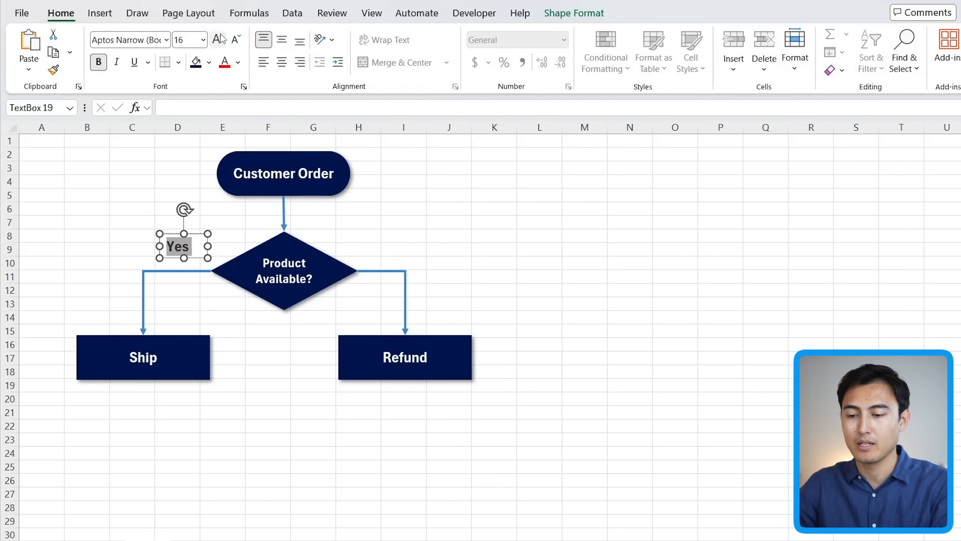
pyautogui.click(231, 236)
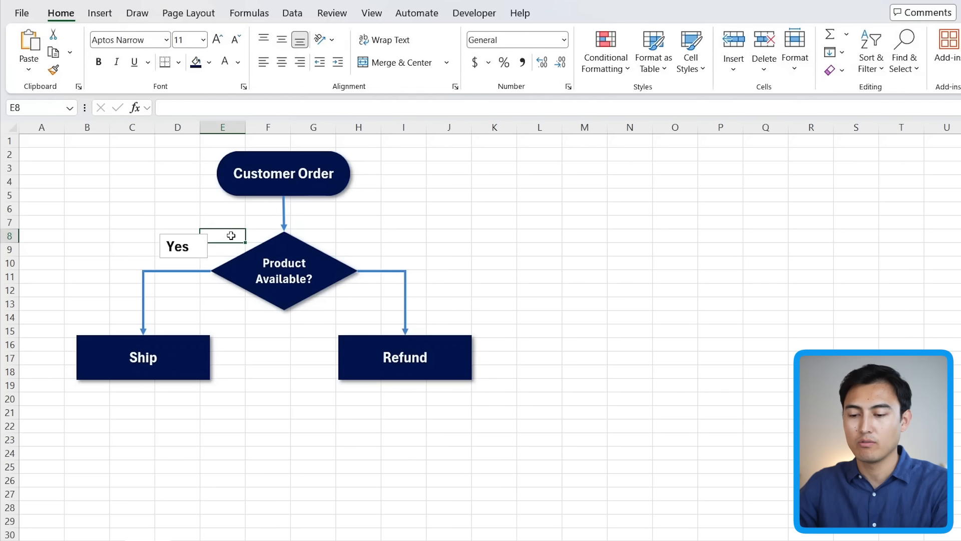
# Remove both the fill and the outline from the "Yes" text box
pyautogui.click(194, 252)
pyautogui.click(555, 15)
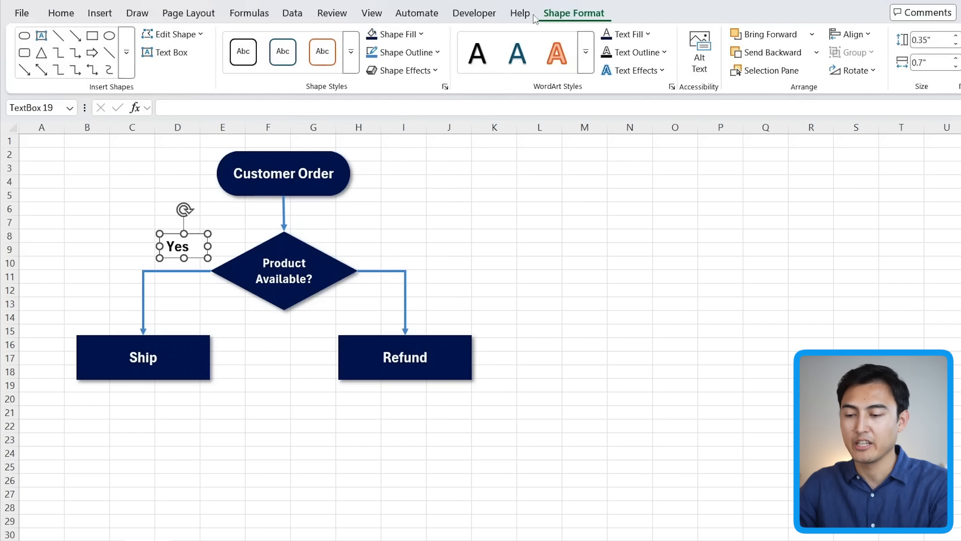
pyautogui.click(420, 36)
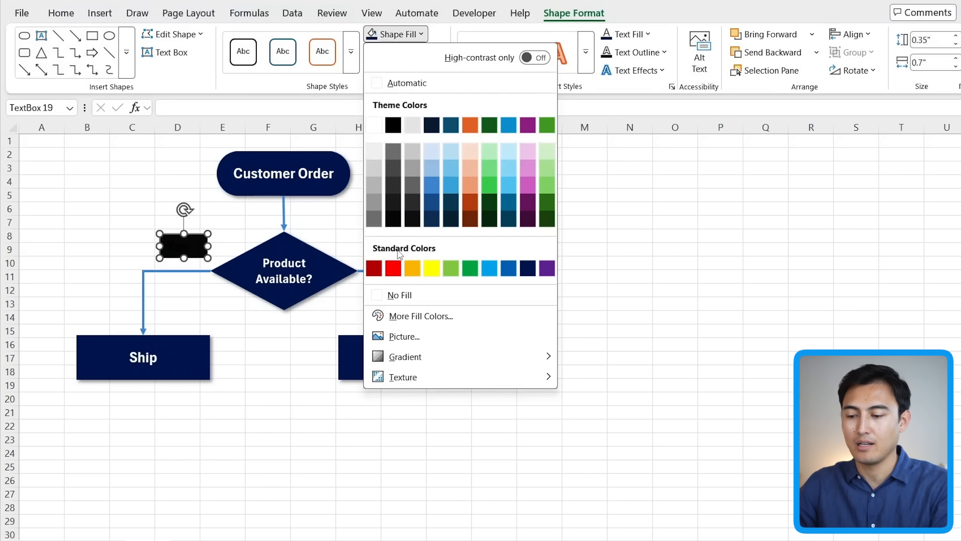
pyautogui.click(407, 293)
pyautogui.click(406, 54)
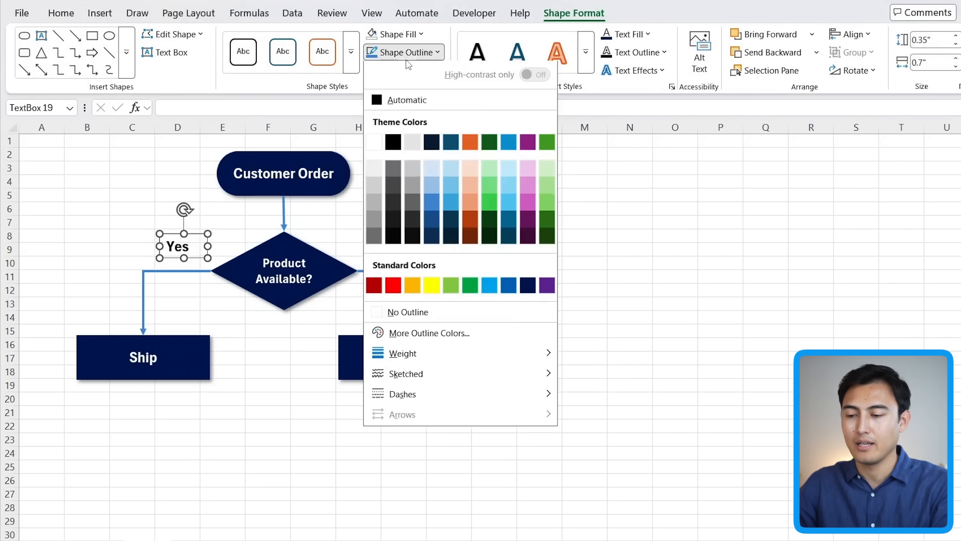
pyautogui.click(417, 313)
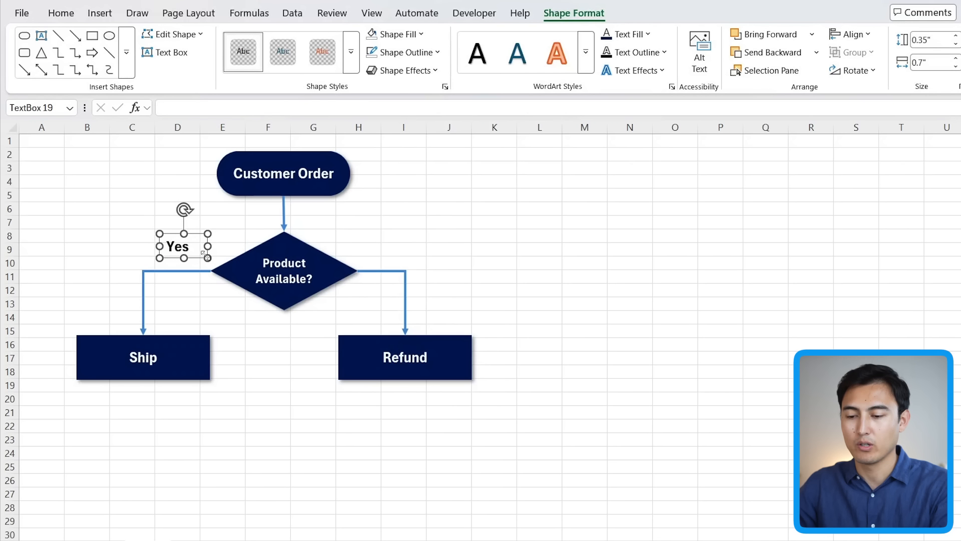
# Lower the "Yes" label to just above the Ship connector and place a copy reading "No" above the Refund connector
pyautogui.moveTo(198, 257); pyautogui.dragTo(202, 268)
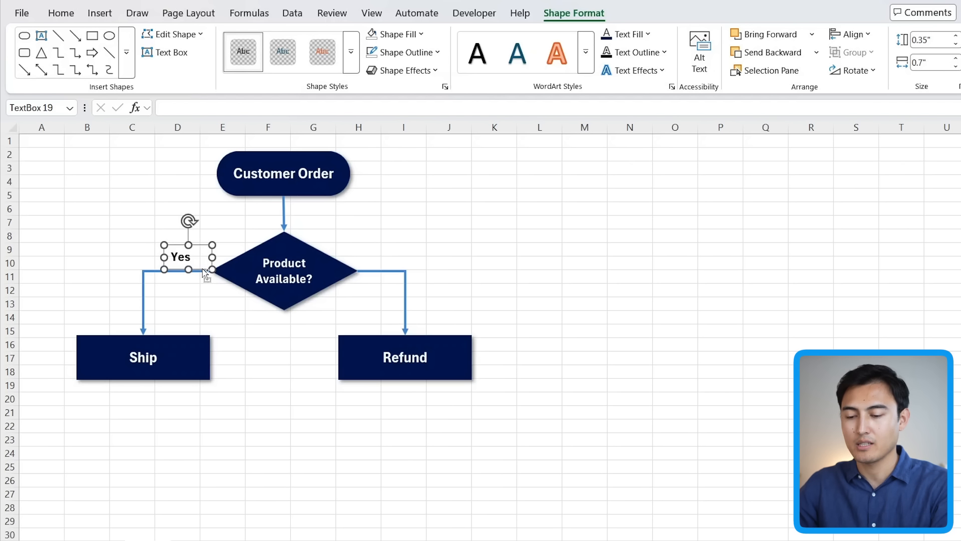
pyautogui.moveTo(203, 270); pyautogui.dragTo(402, 261)
pyautogui.doubleClick(378, 257)
pyautogui.write('No')
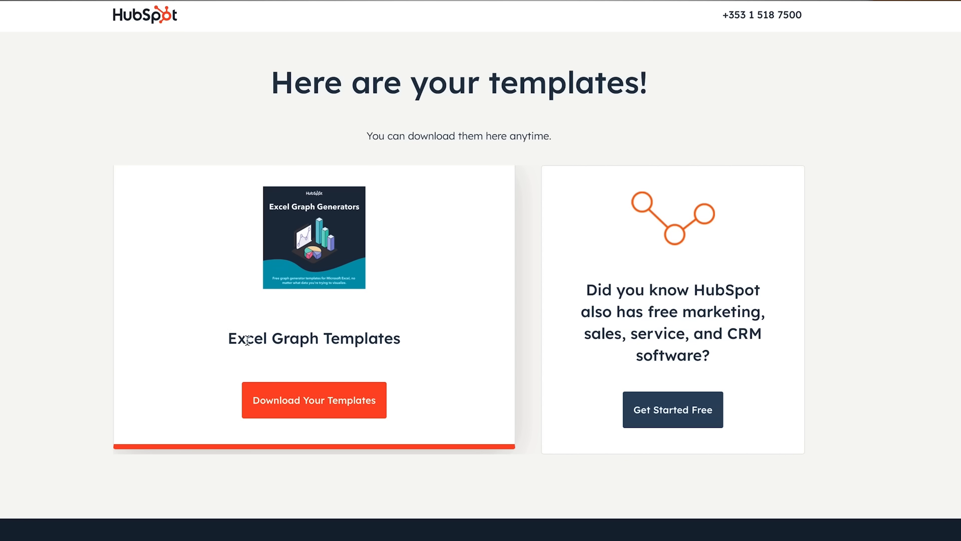
# Download the Excel Graph Templates from the HubSpot page and look through the one-variable graph sheet
pyautogui.click(303, 399)
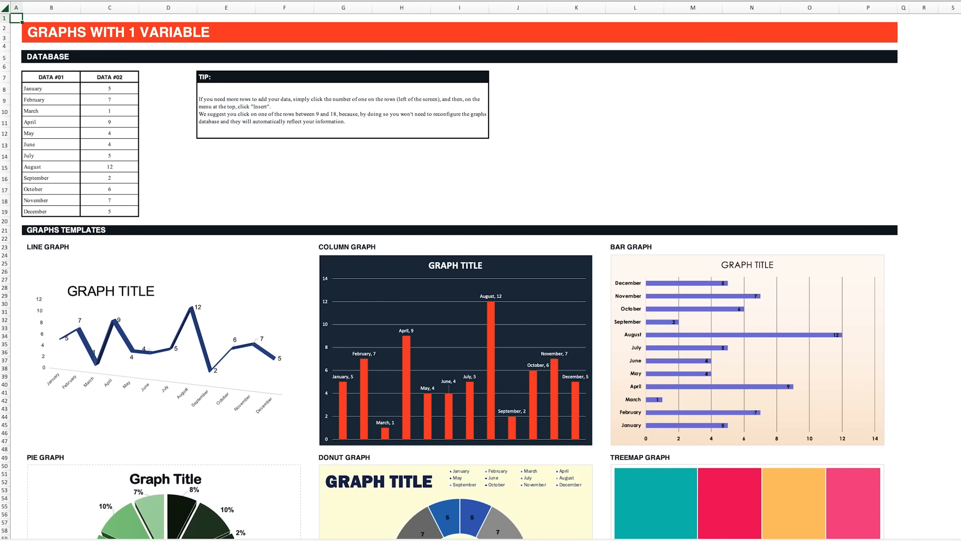
pyautogui.scroll(-15, 480, 276)
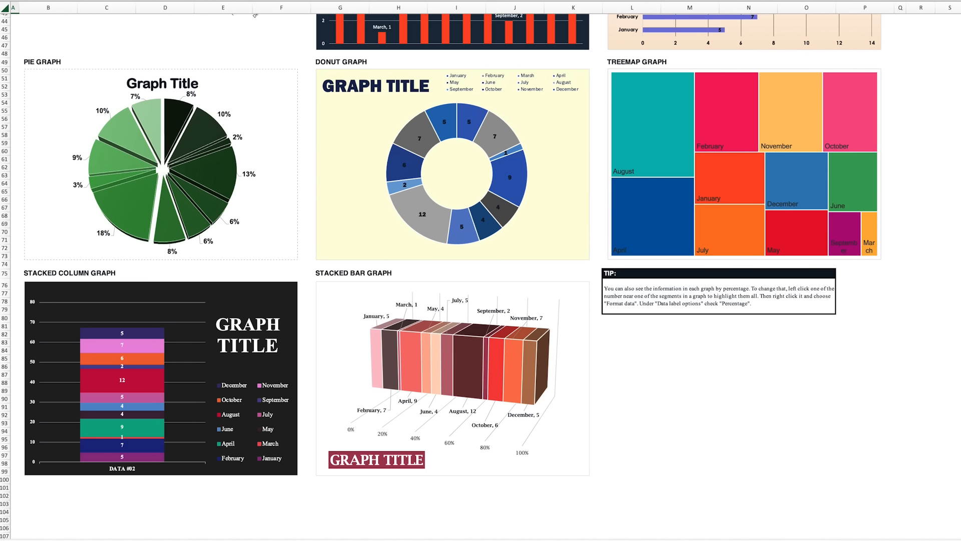
pyautogui.scroll(15, 481, 275)
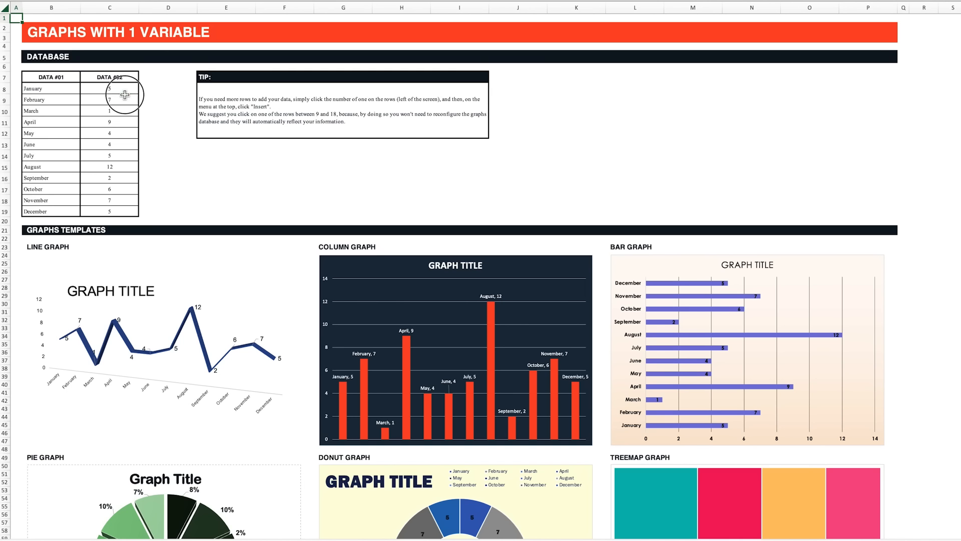
# Try a DATA #02 value of 20 for February in the database table and look over the linked graphs
pyautogui.click(125, 95)
pyautogui.press('Return')
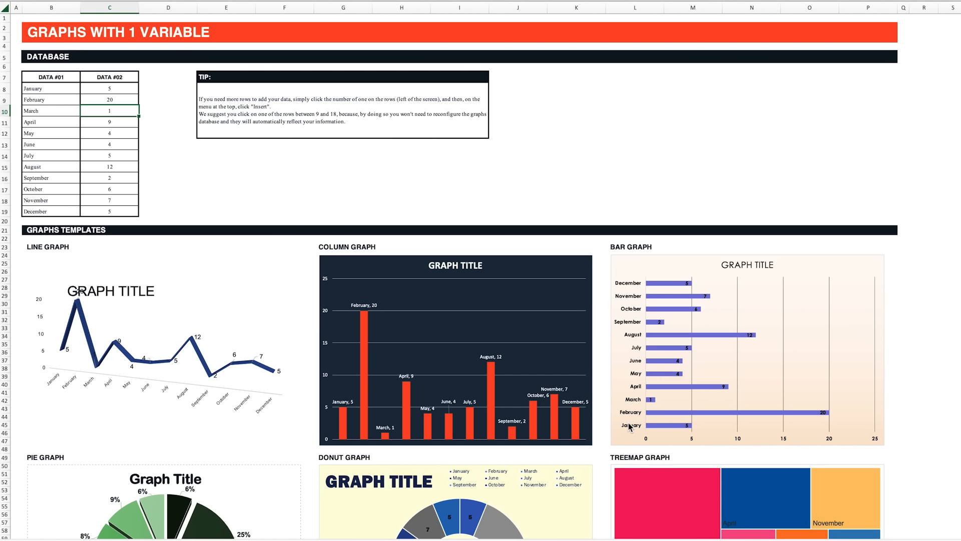
pyautogui.write('5')
pyautogui.press('Return')
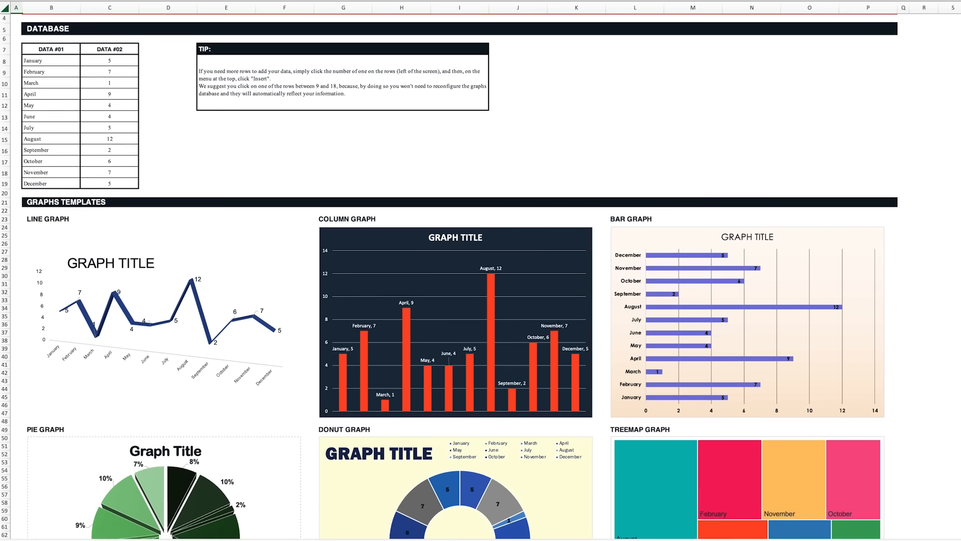
pyautogui.scroll(-10, 481, 270)
pyautogui.scroll(-1, 480, 270)
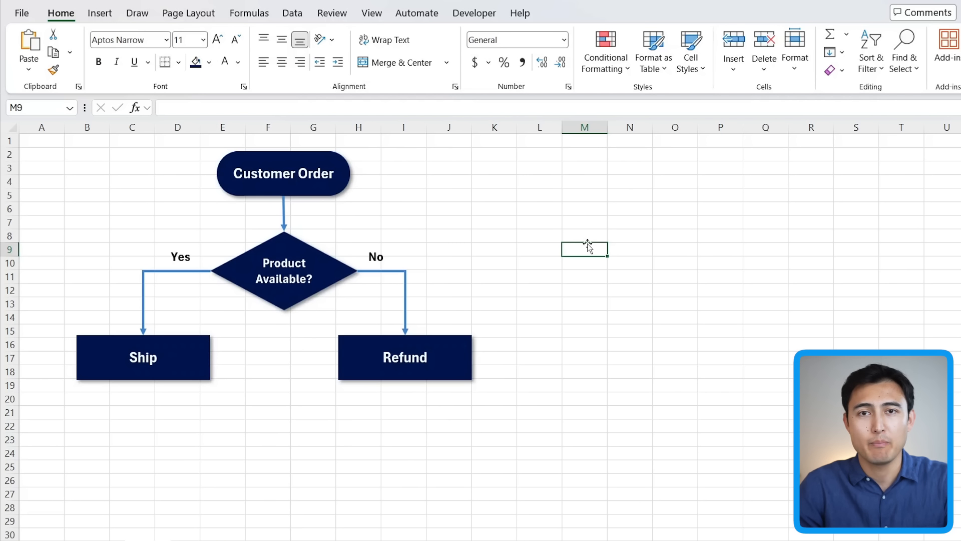
# Back in the flowchart workbook, insert six rows at row 7 to test how the shapes move with the cells
pyautogui.click(224, 221)
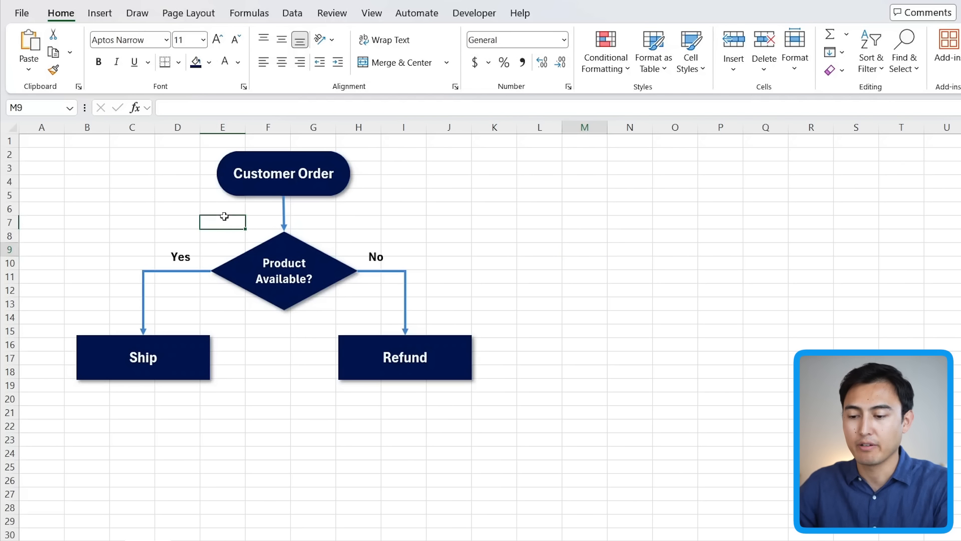
pyautogui.hotkey('shift', 'space')
pyautogui.hotkey('ctrl', 'shift', '+')
pyautogui.hotkey('ctrl', 'shift', '+')
pyautogui.hotkey('ctrl', 'shift', '+')
pyautogui.hotkey('ctrl', 'shift', '+')
pyautogui.hotkey('ctrl', 'shift', '+')
pyautogui.hotkey('ctrl', 'shift', '+')
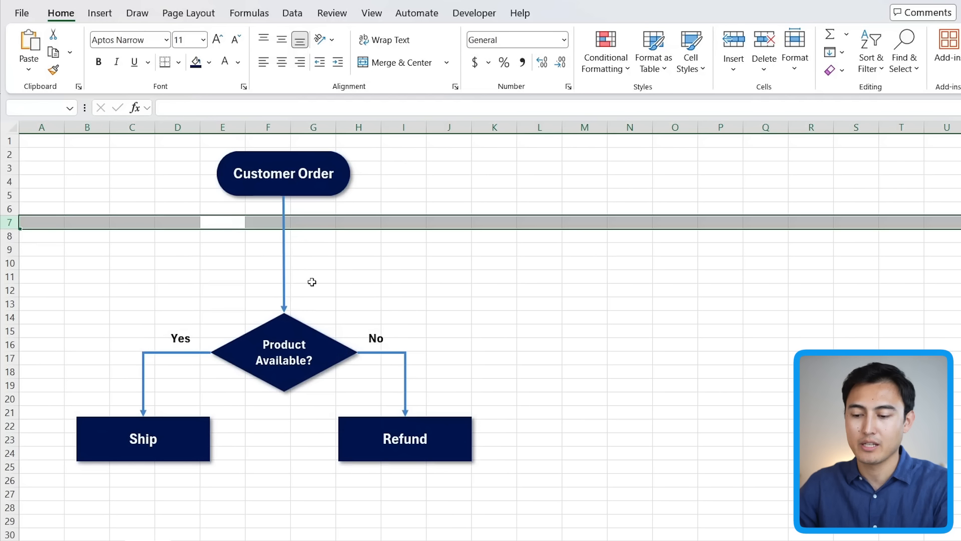
# Delete the six extra rows inserted at row 7 and select cell E6
pyautogui.hotkey('ctrl', '-')
pyautogui.hotkey('ctrl', '-')
pyautogui.hotkey('ctrl', '-')
pyautogui.hotkey('ctrl', '-')
pyautogui.hotkey('ctrl', '-')
pyautogui.hotkey('ctrl', '-')
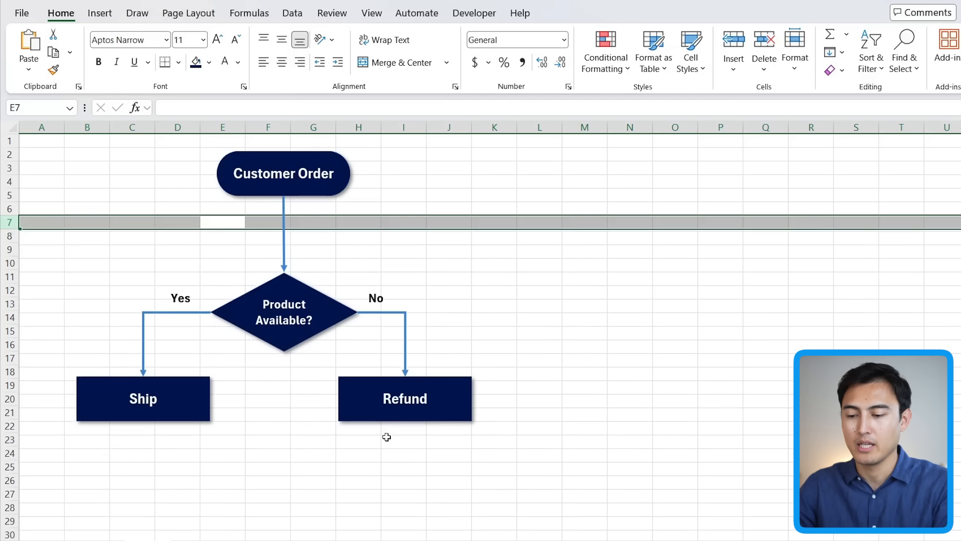
pyautogui.press('Up')
pyautogui.press('Up')
pyautogui.press('Down')
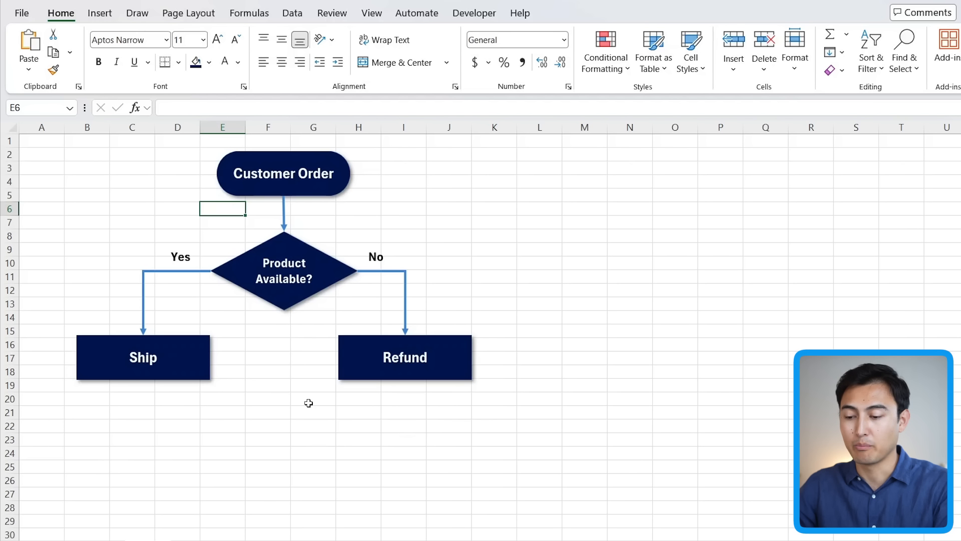
# Add rounded shapes "Order Complete" below "Ship" and "Order Cancelled" below "Refund", each linked to the box above by a straight blue arrow
pyautogui.click(320, 191)
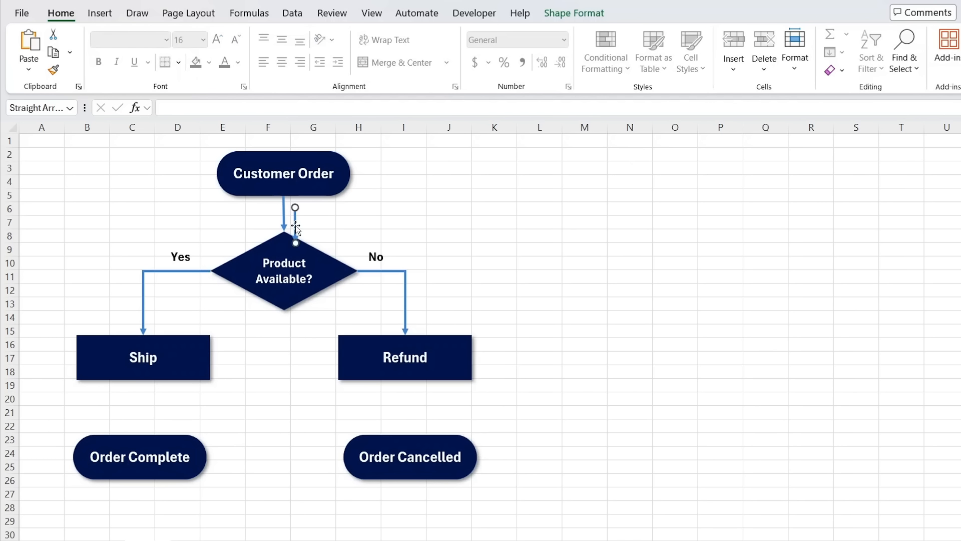
pyautogui.moveTo(144, 380); pyautogui.dragTo(142, 434)
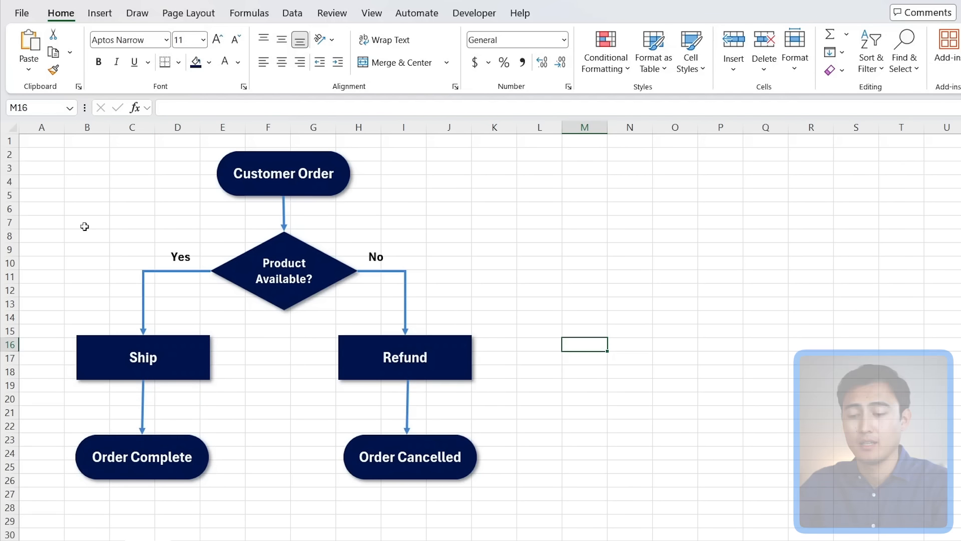
pyautogui.click(268, 439)
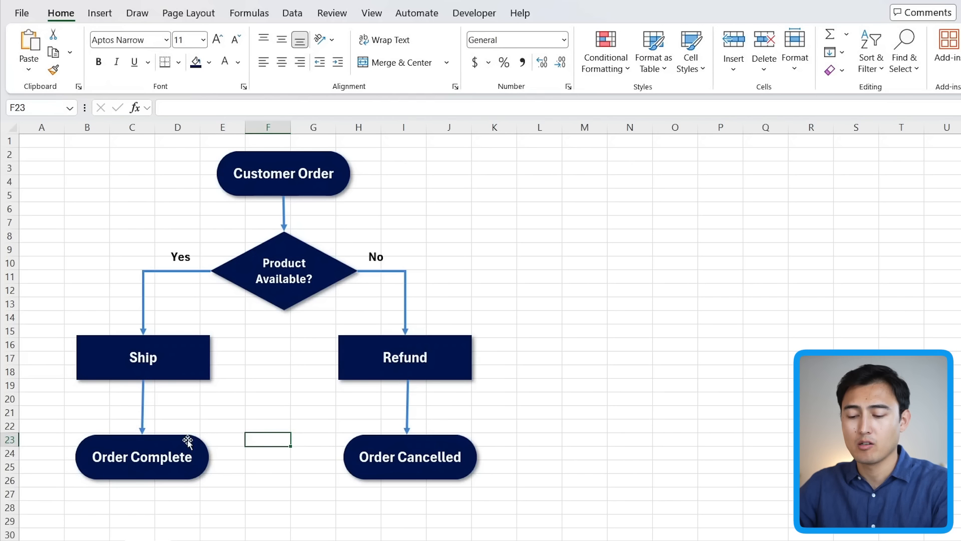
# Fill the "Order Complete" shape with standard green
pyautogui.click(184, 442)
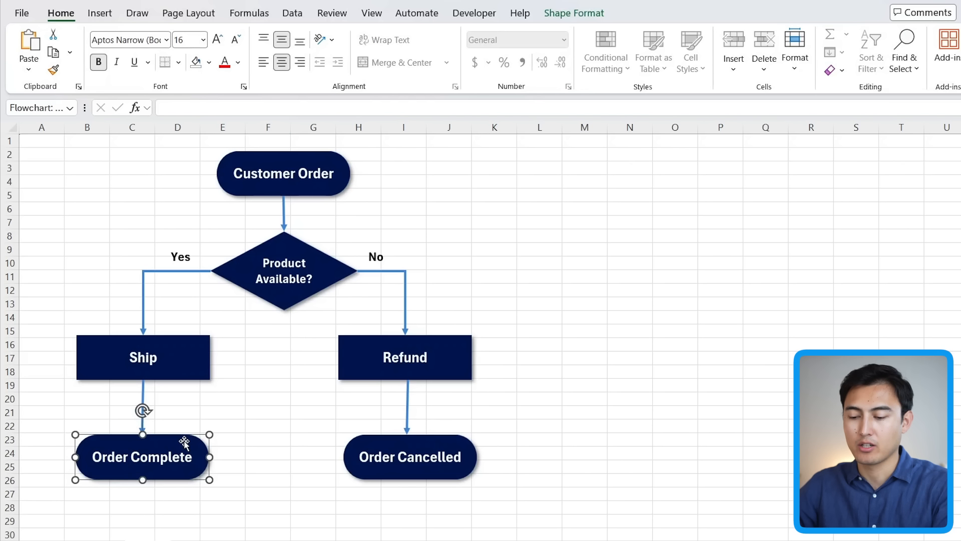
pyautogui.click(574, 13)
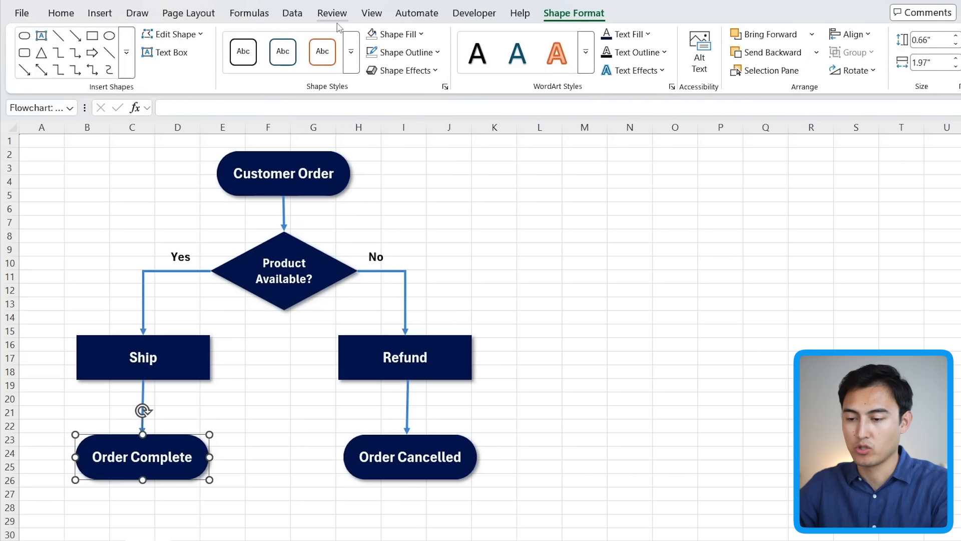
pyautogui.click(397, 34)
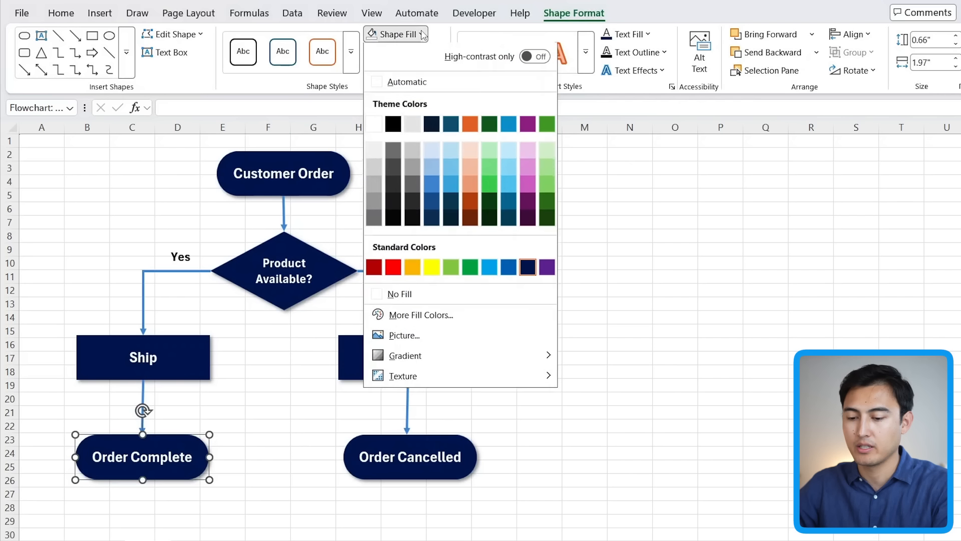
pyautogui.click(467, 268)
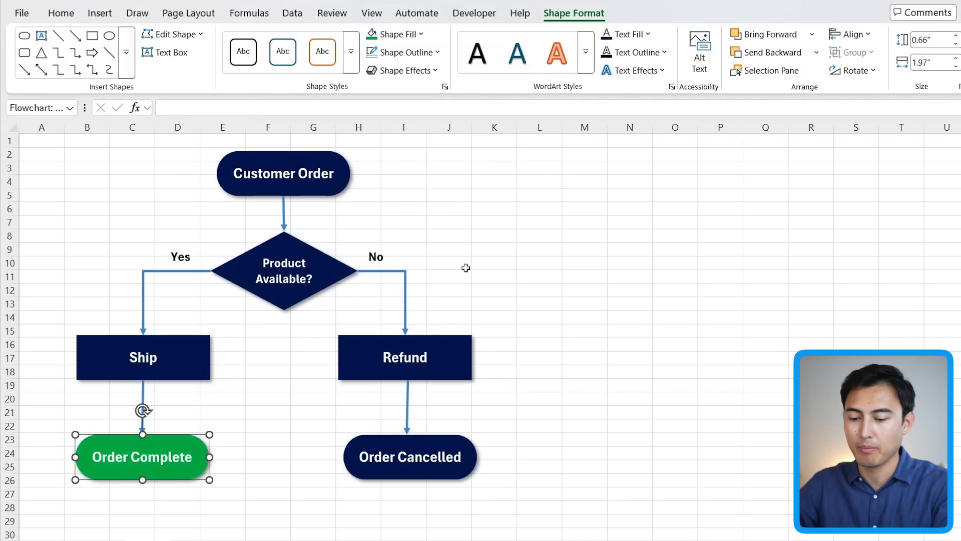
# Fill the "Order Cancelled" shape with standard dark red, and return to cell A1
pyautogui.click(439, 447)
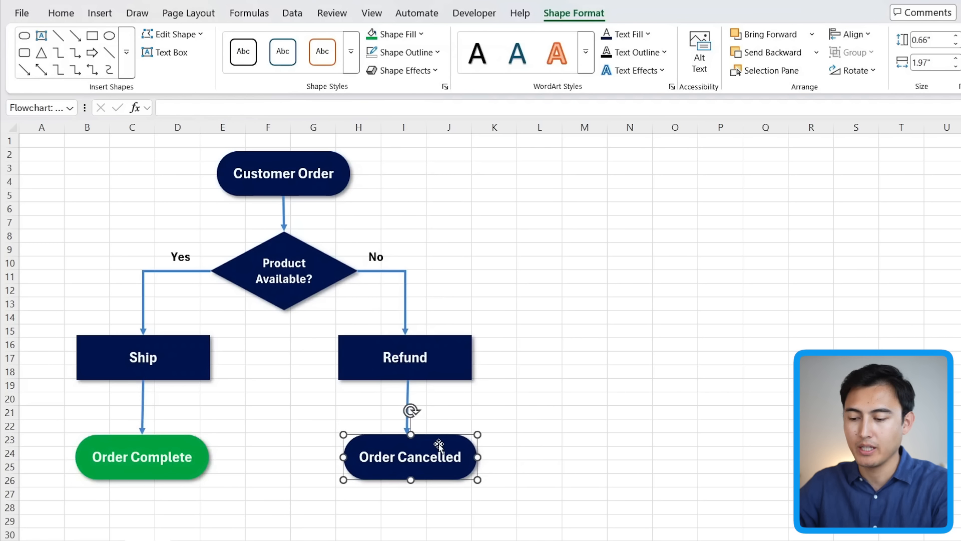
pyautogui.click(422, 35)
pyautogui.click(374, 262)
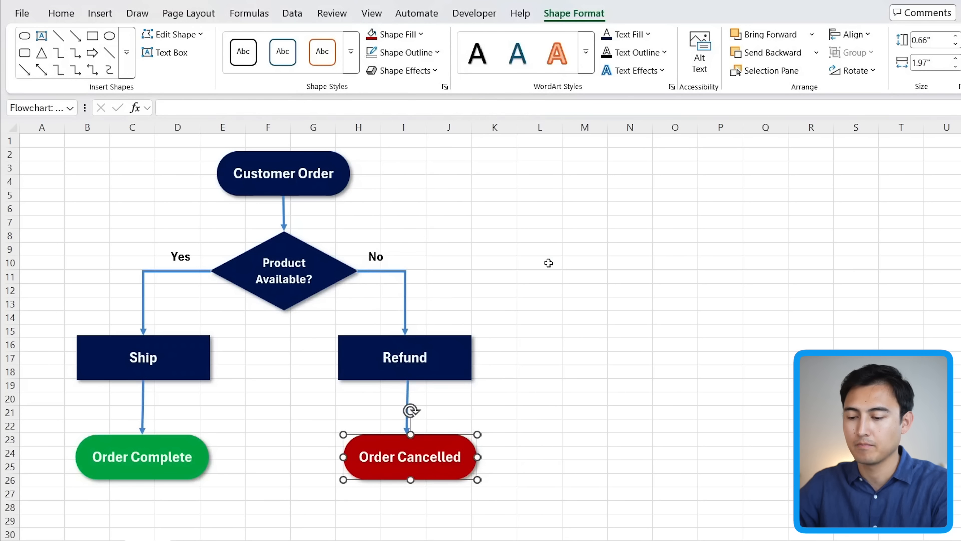
pyautogui.click(551, 262)
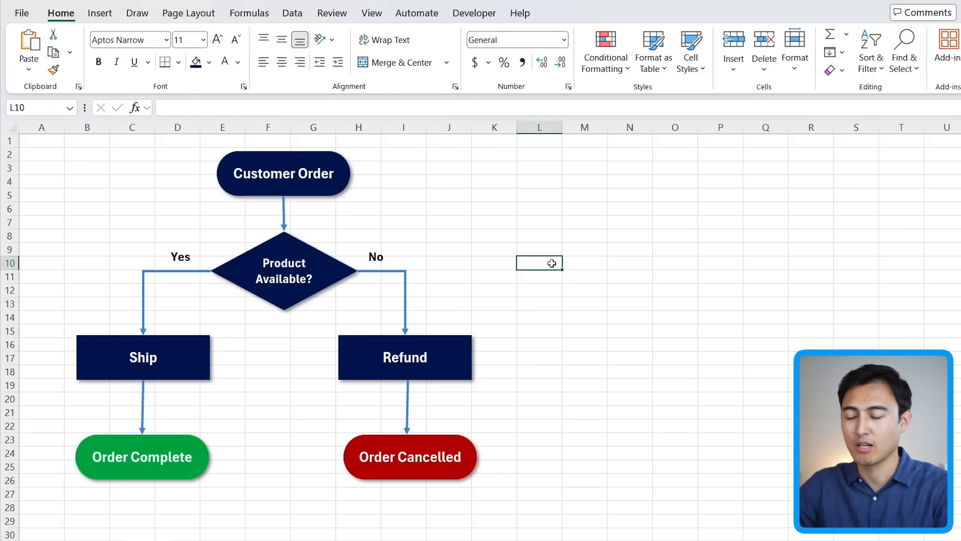
pyautogui.hotkey('ctrl', 'Home')
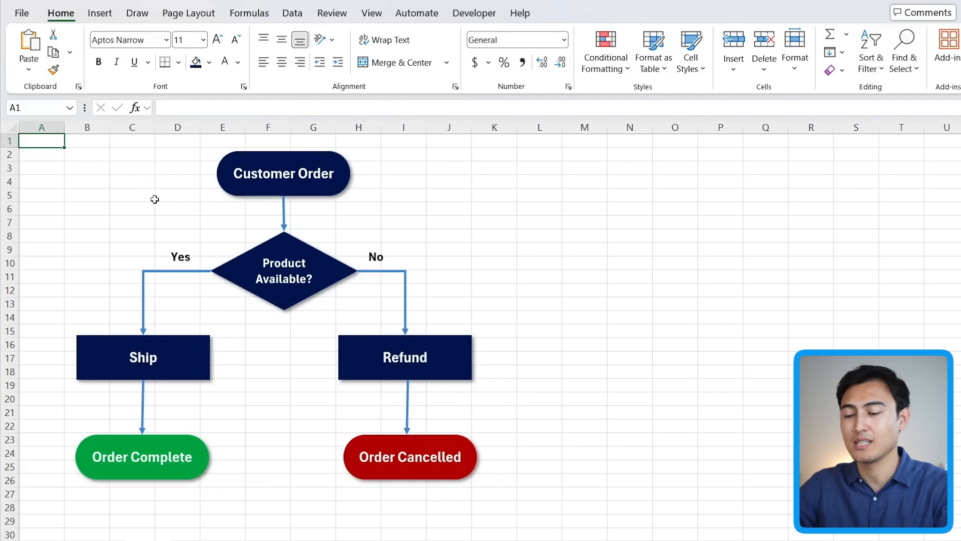